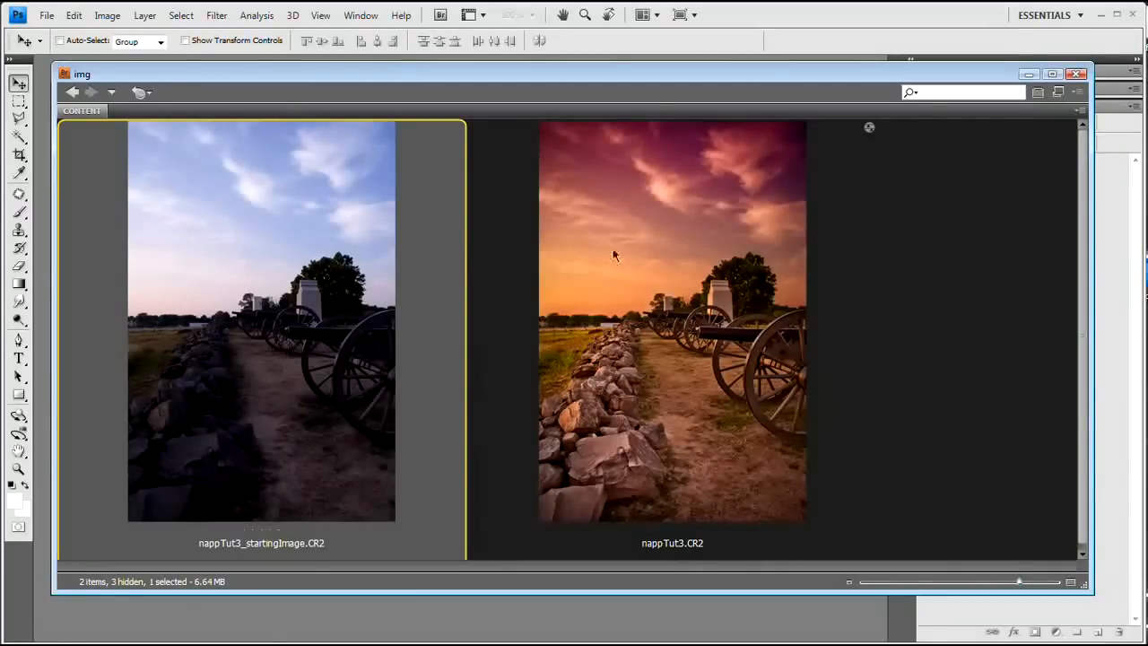
Step: Compare the two cannon photos and open nappTut3_startingImage.CR2 in Camera Raw
click(639, 265)
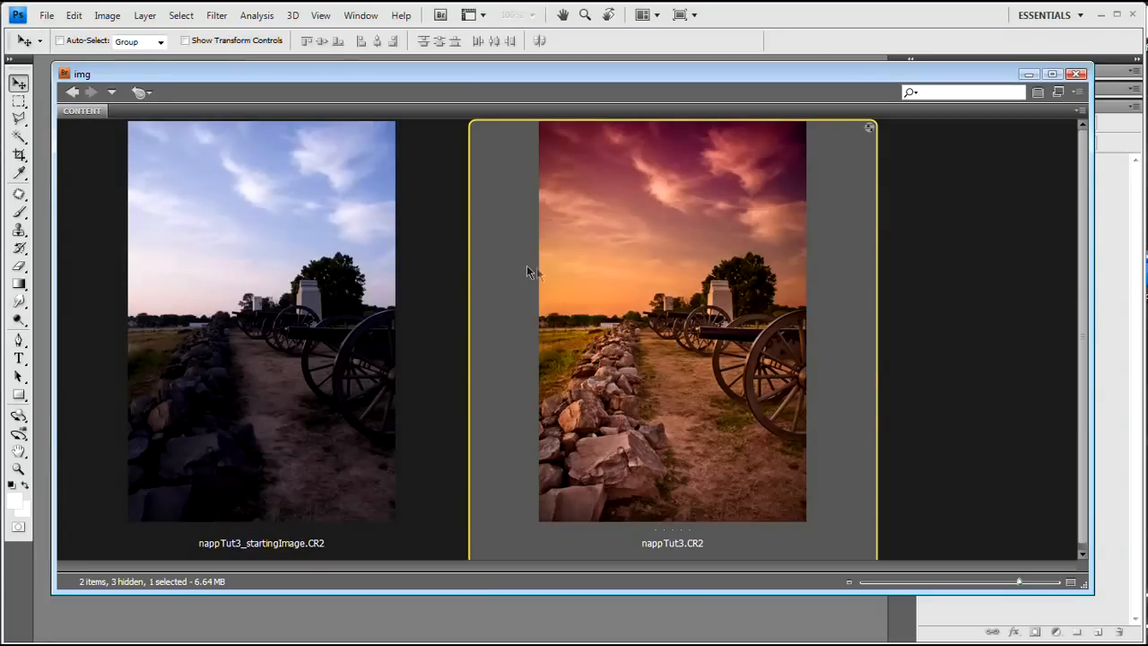
click(349, 280)
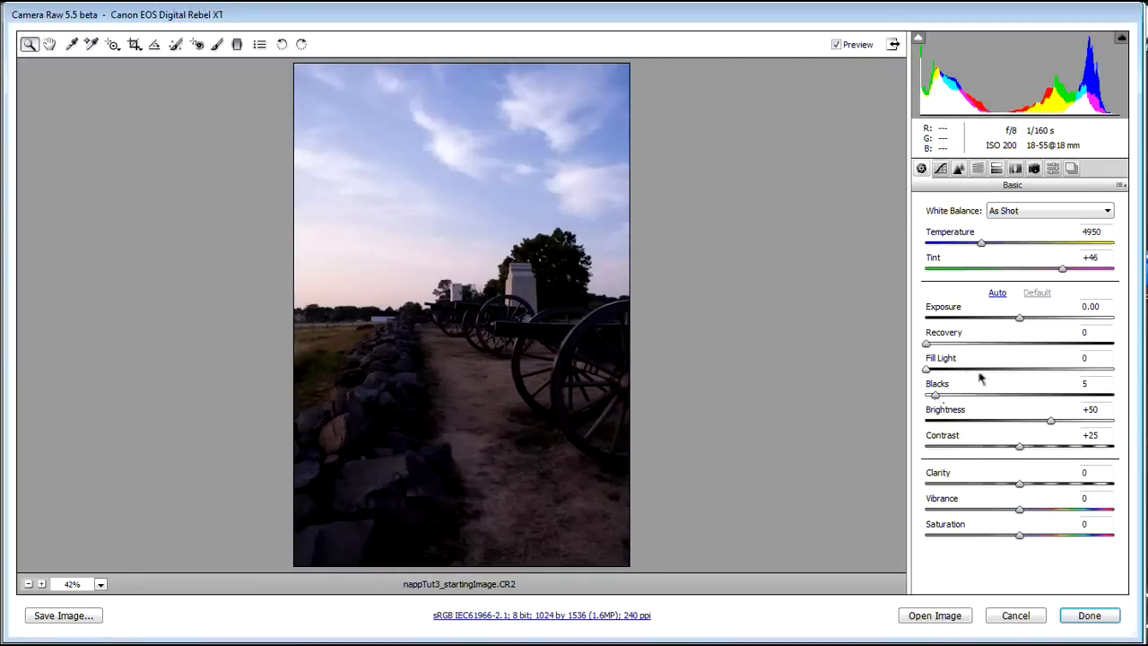
Step: Brighten the photo's shadows by setting Fill Light to 57
click(1028, 376)
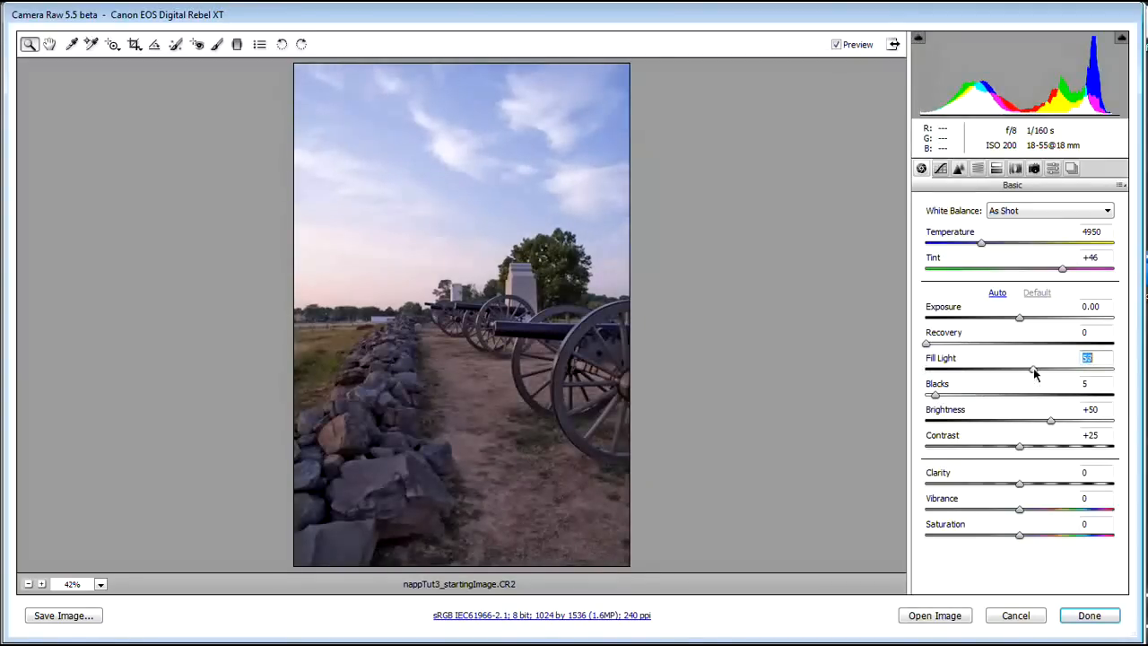
key(Down)
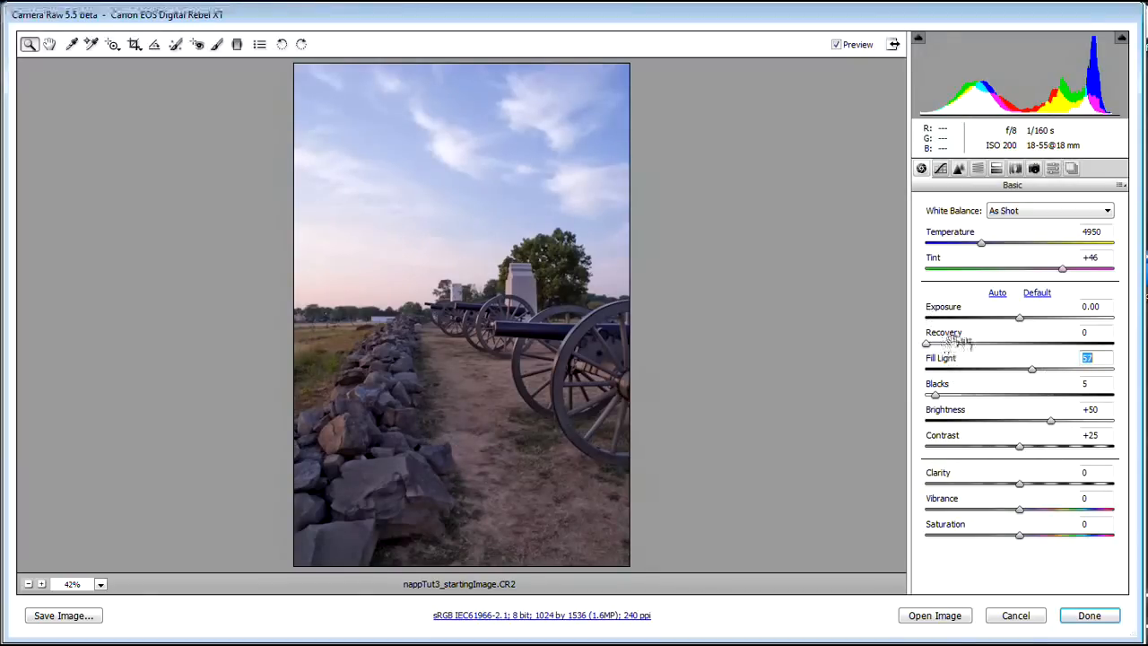
key(shift+Tab)
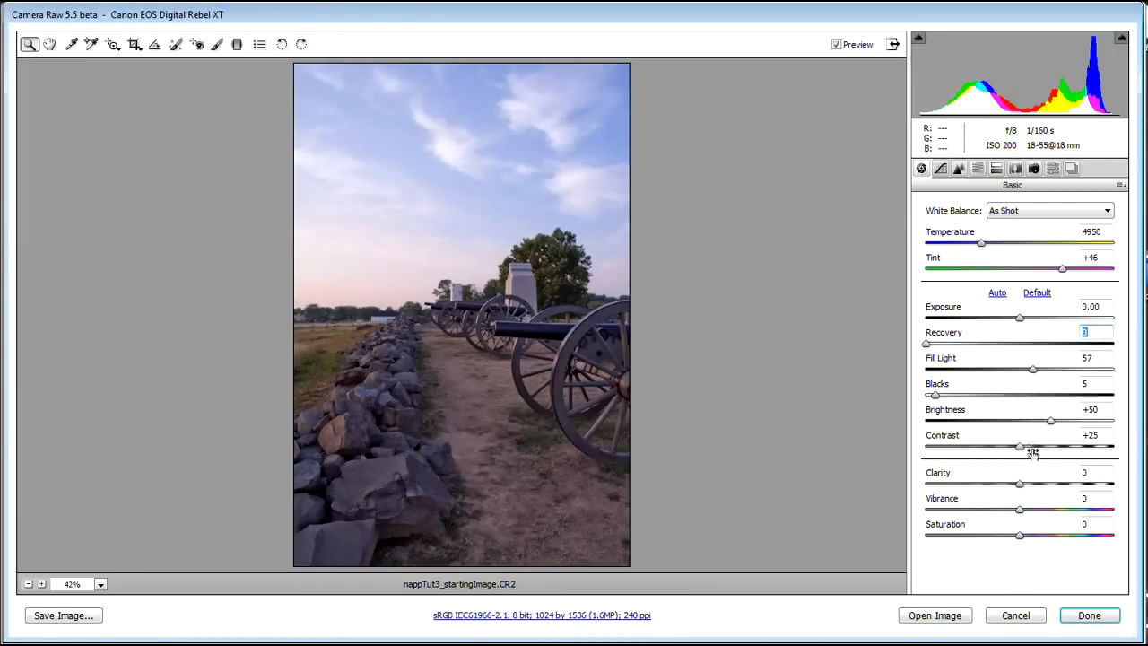
Step: Set the photo's Contrast to +67 and try Clarity at both extremes, settling on -13
click(1069, 447)
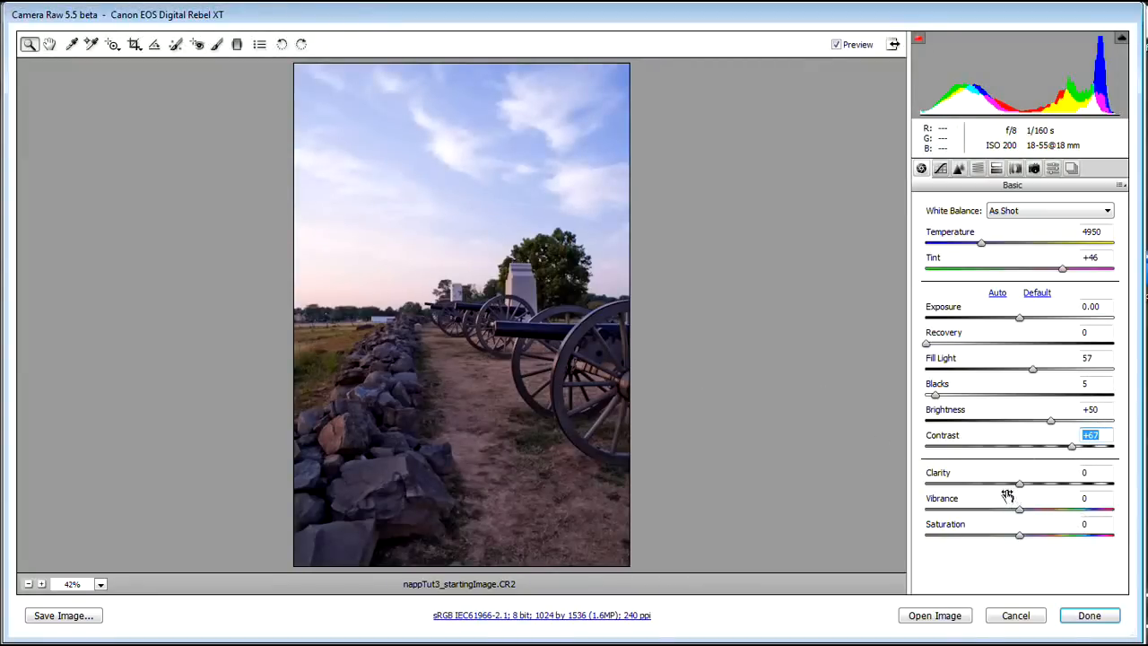
drag(1021, 485, 1135, 480)
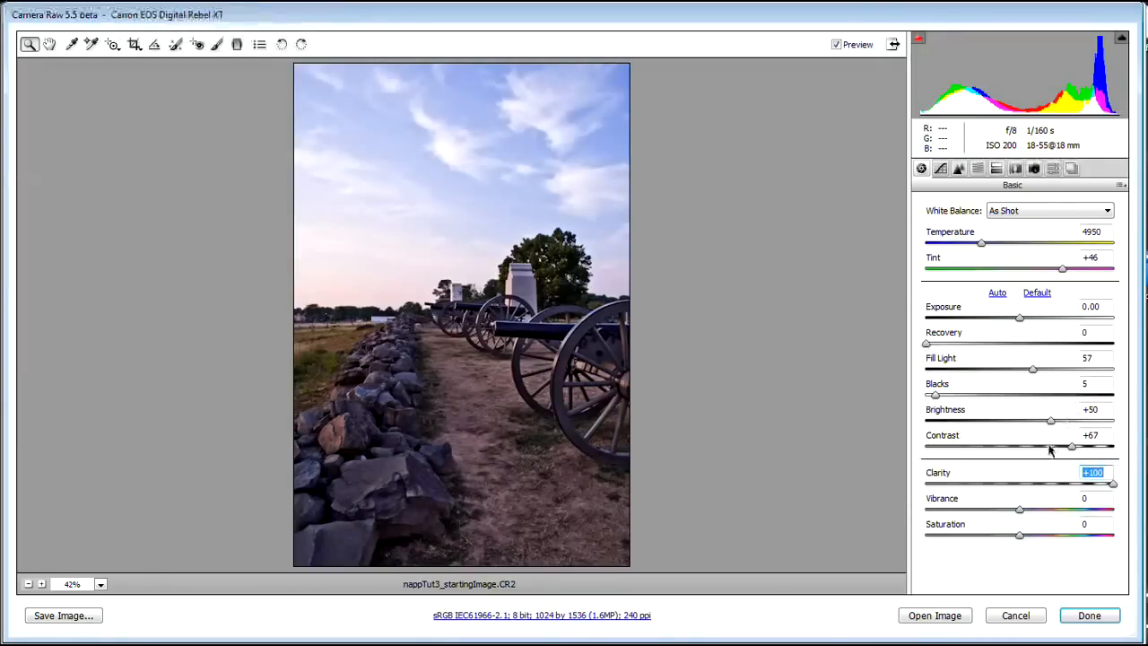
drag(1112, 484, 998, 488)
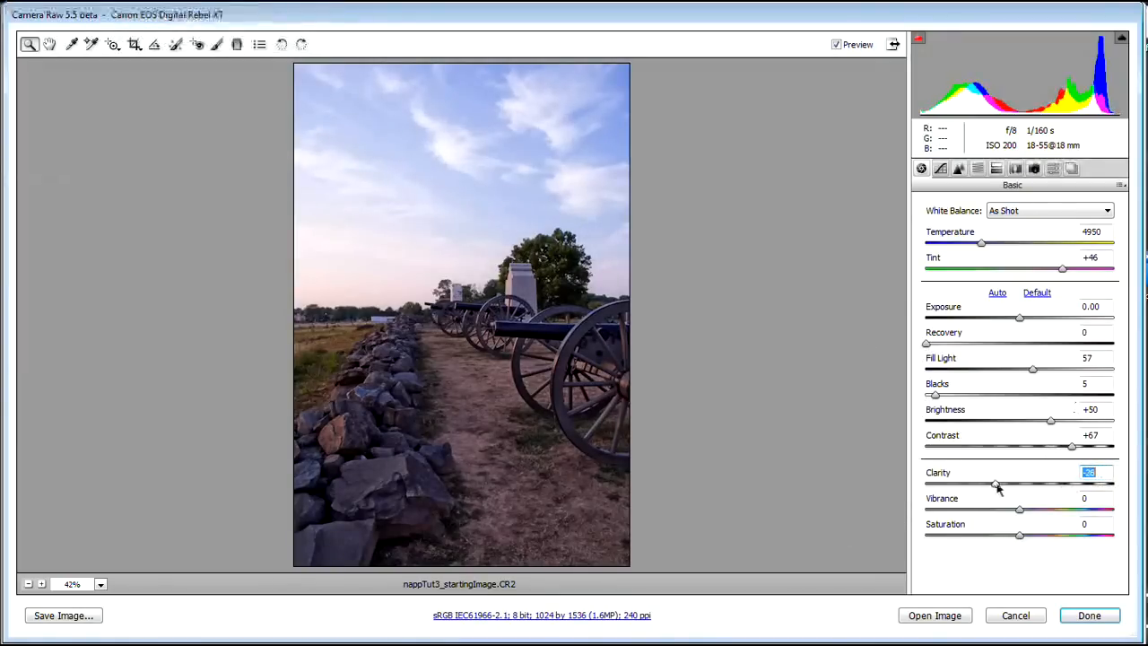
drag(1004, 485, 1007, 487)
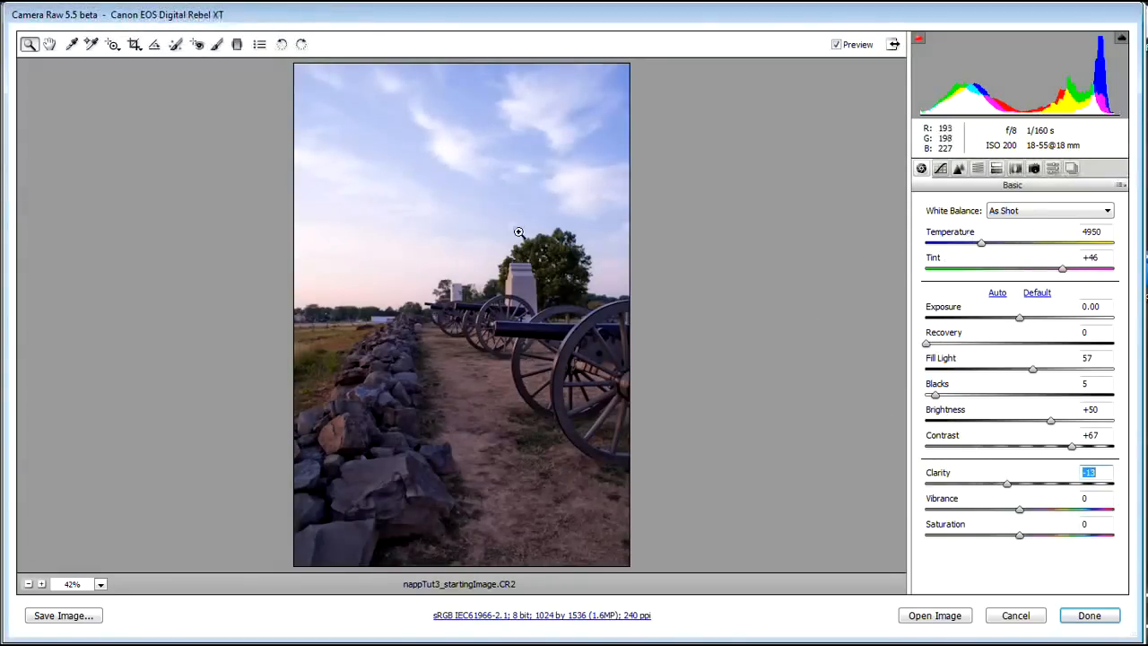
Step: Compare the Daylight, Cloudy and Shade white balance presets on the photo and settle on Cloudy
click(1034, 213)
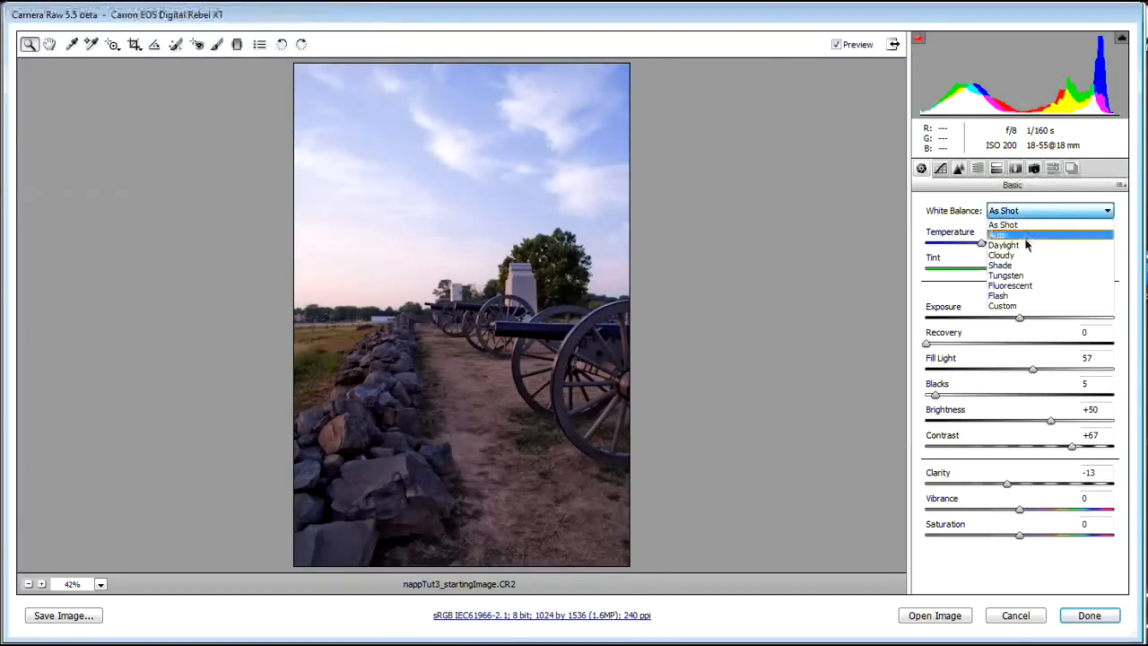
click(1019, 245)
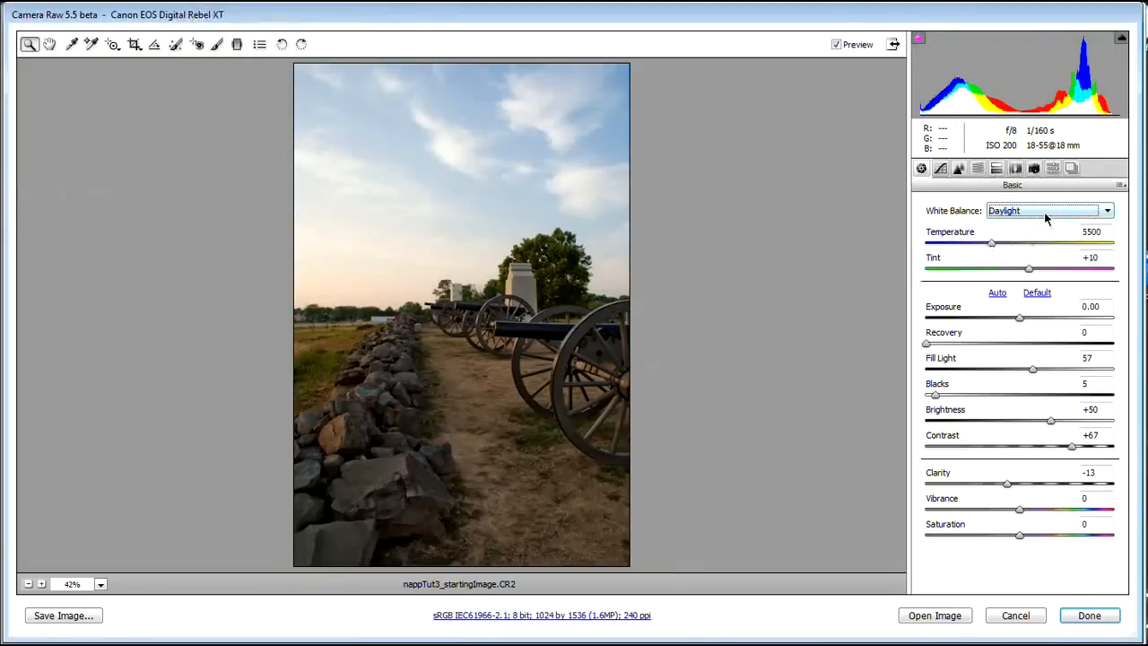
click(1048, 212)
click(1015, 261)
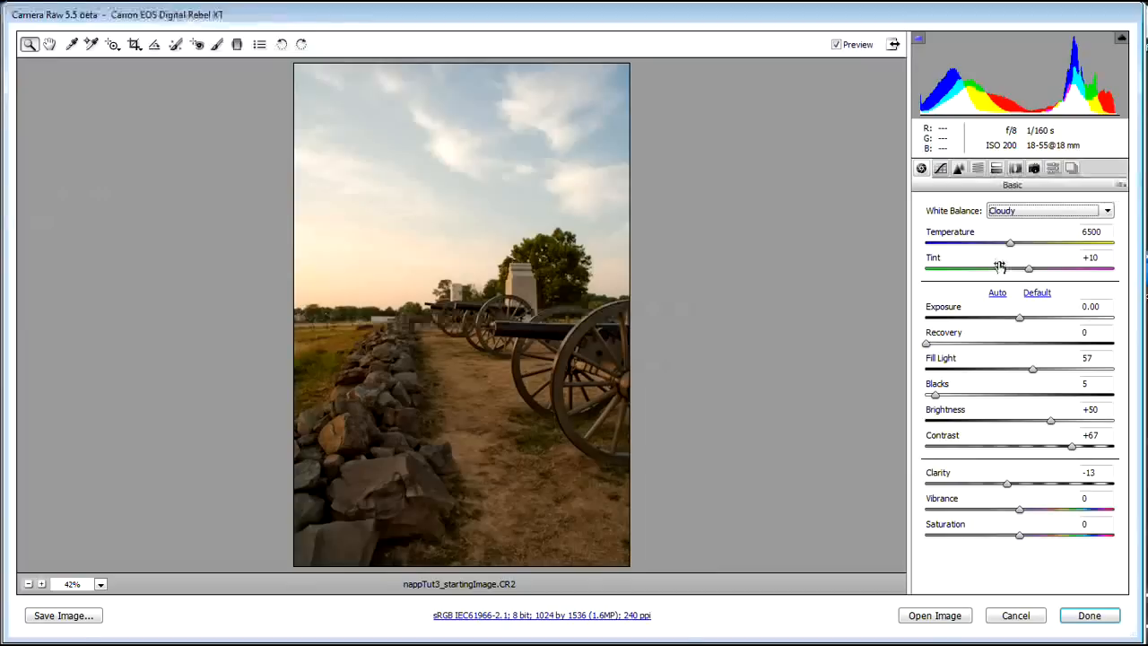
click(1056, 212)
click(998, 268)
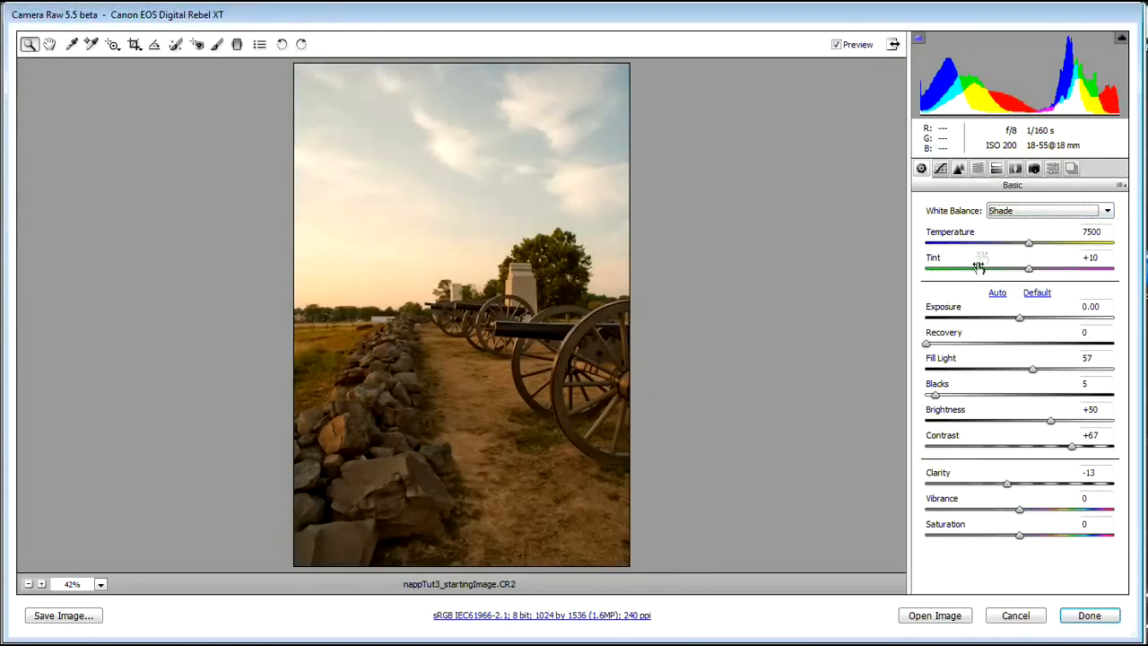
click(1003, 216)
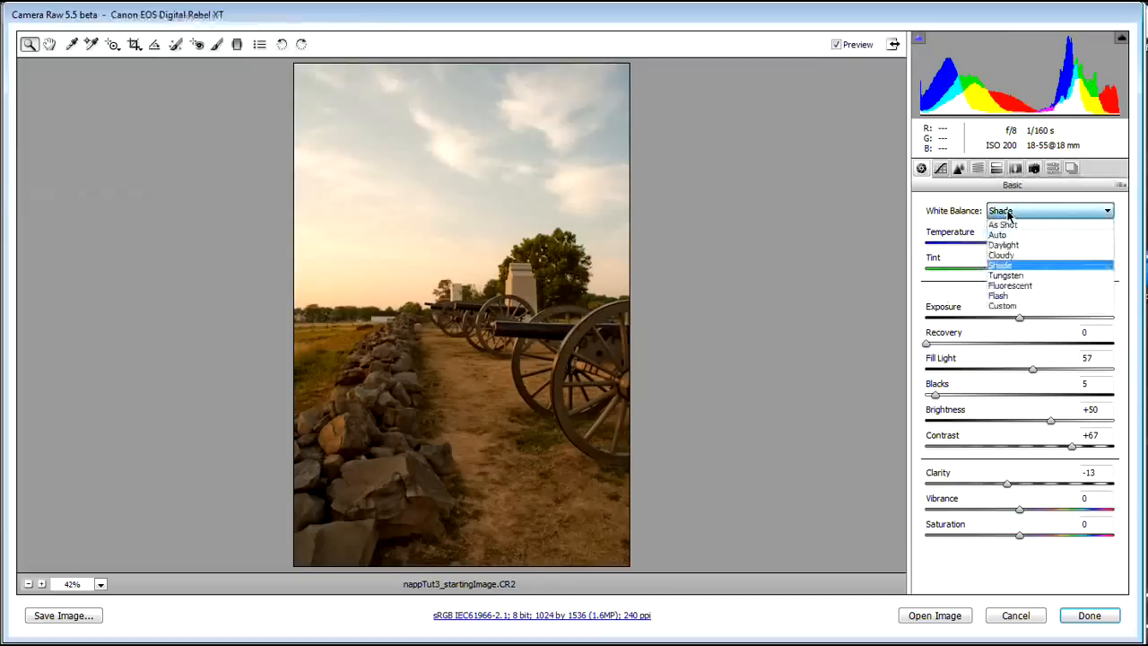
click(1003, 255)
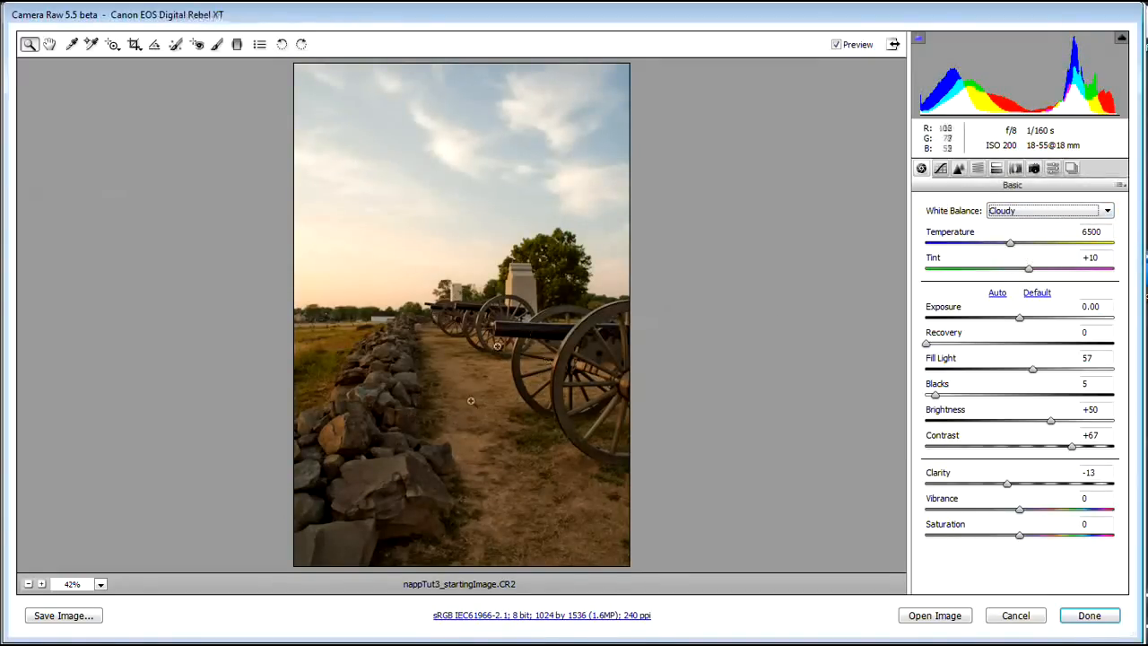
Step: Warm the white balance further with a Temperature of 7200 and a Tint of +35
drag(1030, 269, 1046, 271)
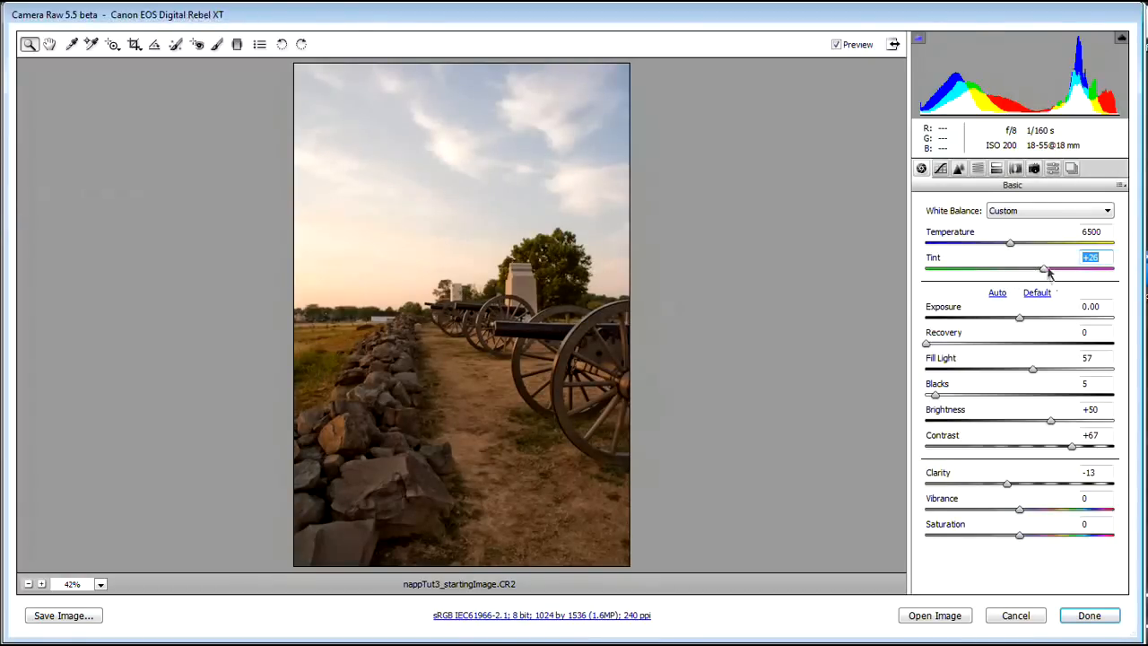
drag(1013, 243, 1053, 274)
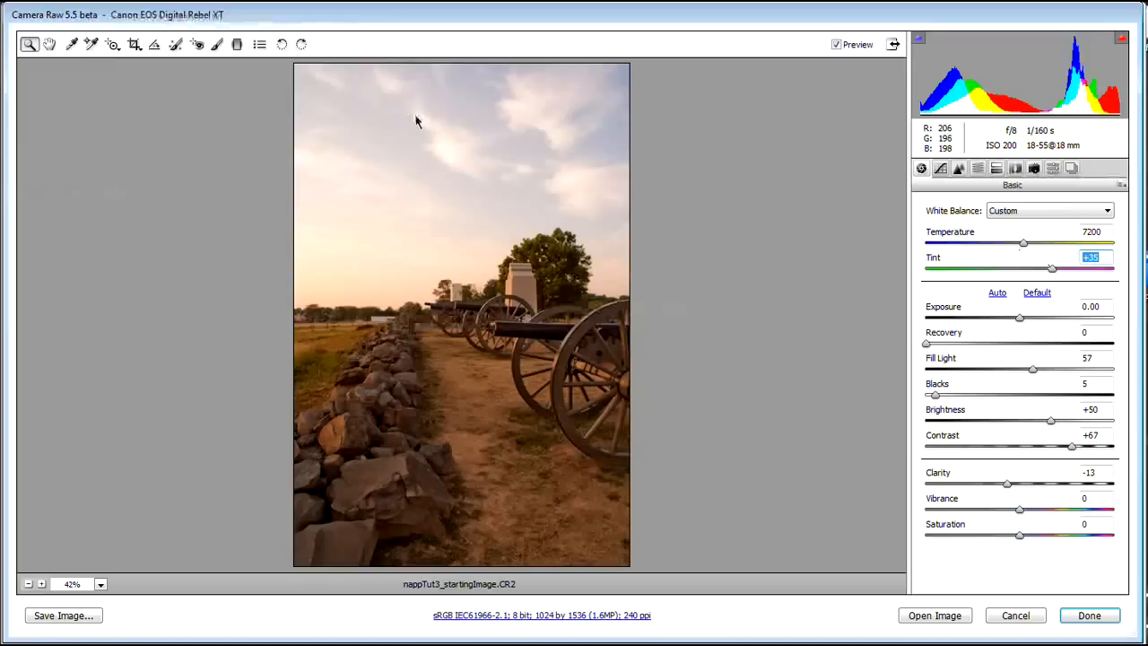
Step: Prepare an Adjustment Brush with Exposure -0.30, Brightness 0, Contrast +14 and Clarity +30
click(216, 45)
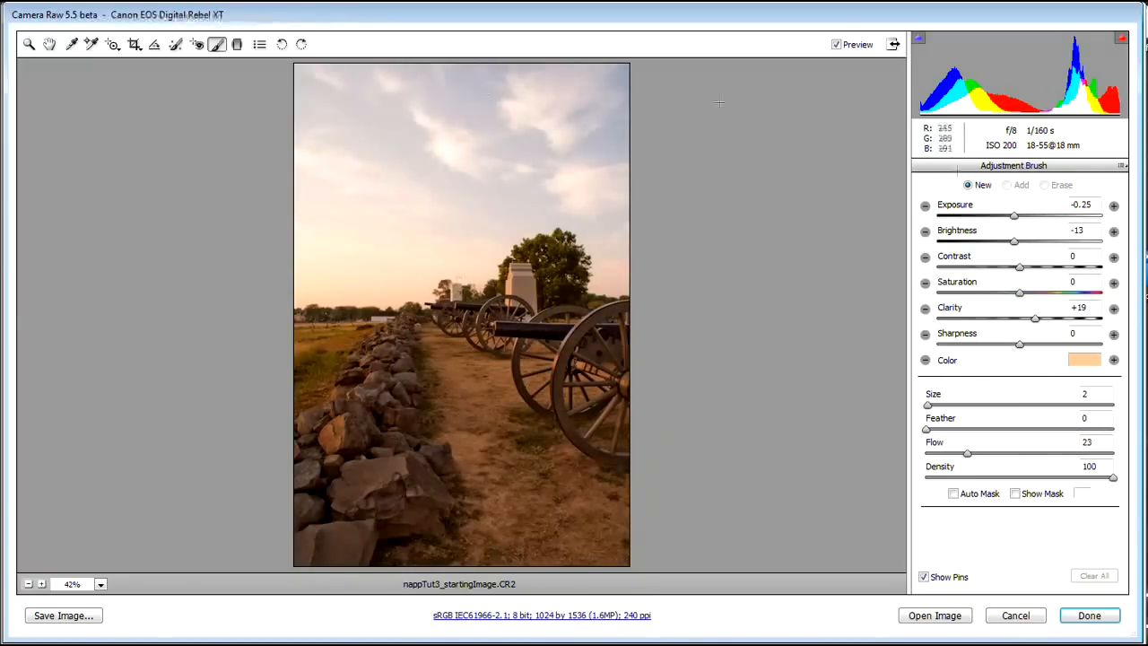
drag(1014, 224, 1010, 222)
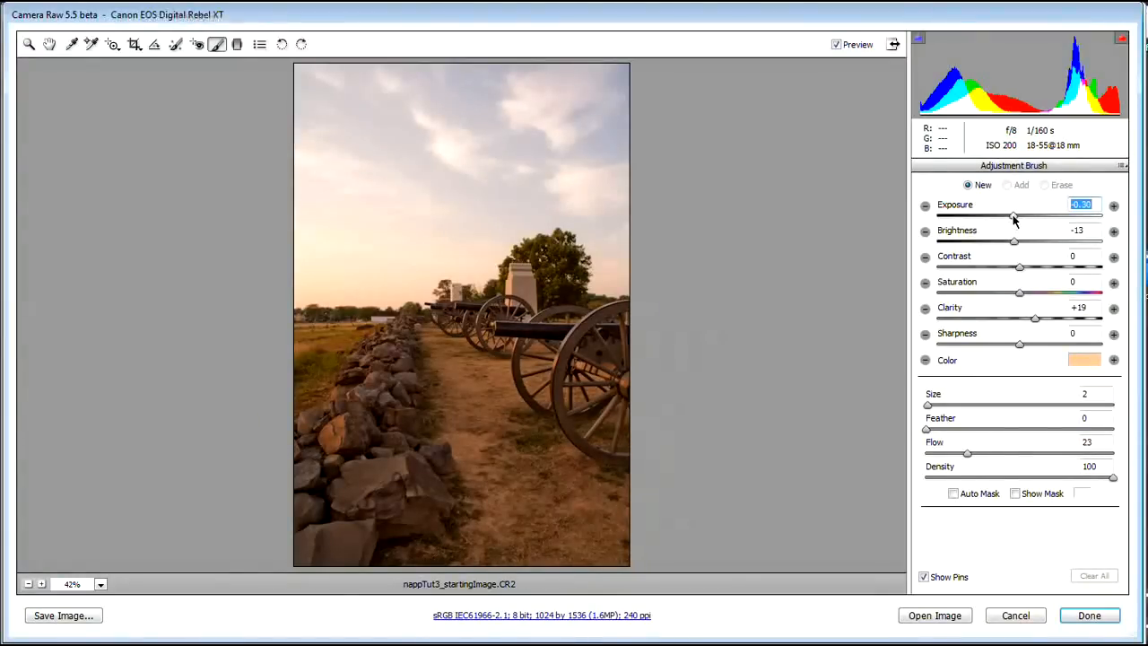
click(1015, 242)
drag(1036, 319, 1046, 323)
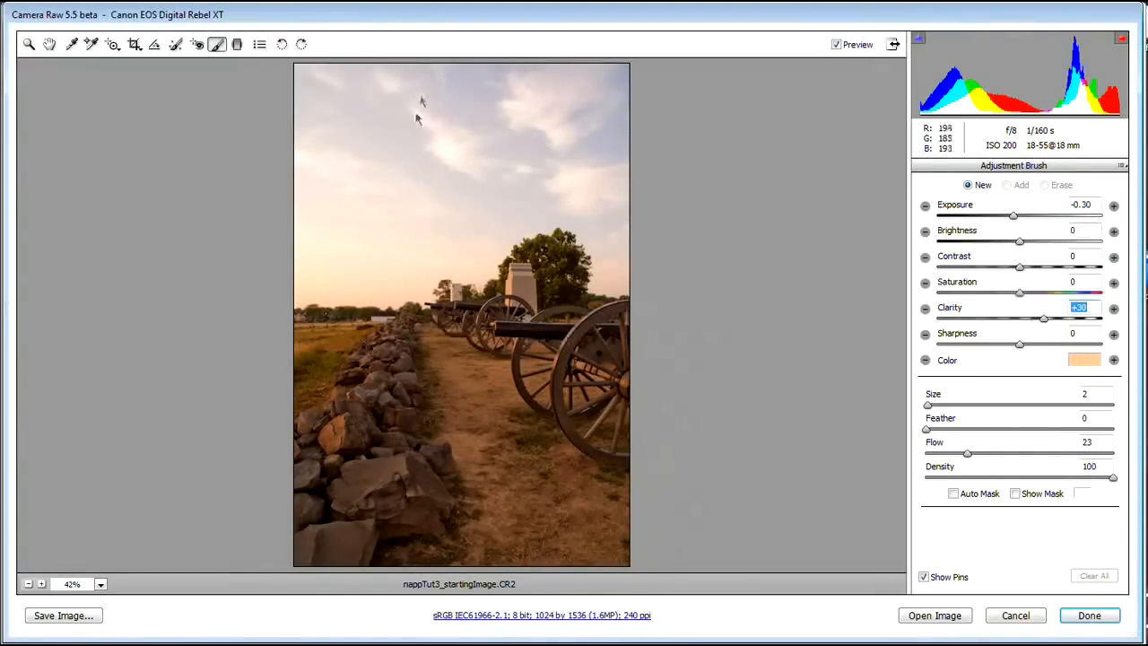
drag(1020, 267, 1031, 274)
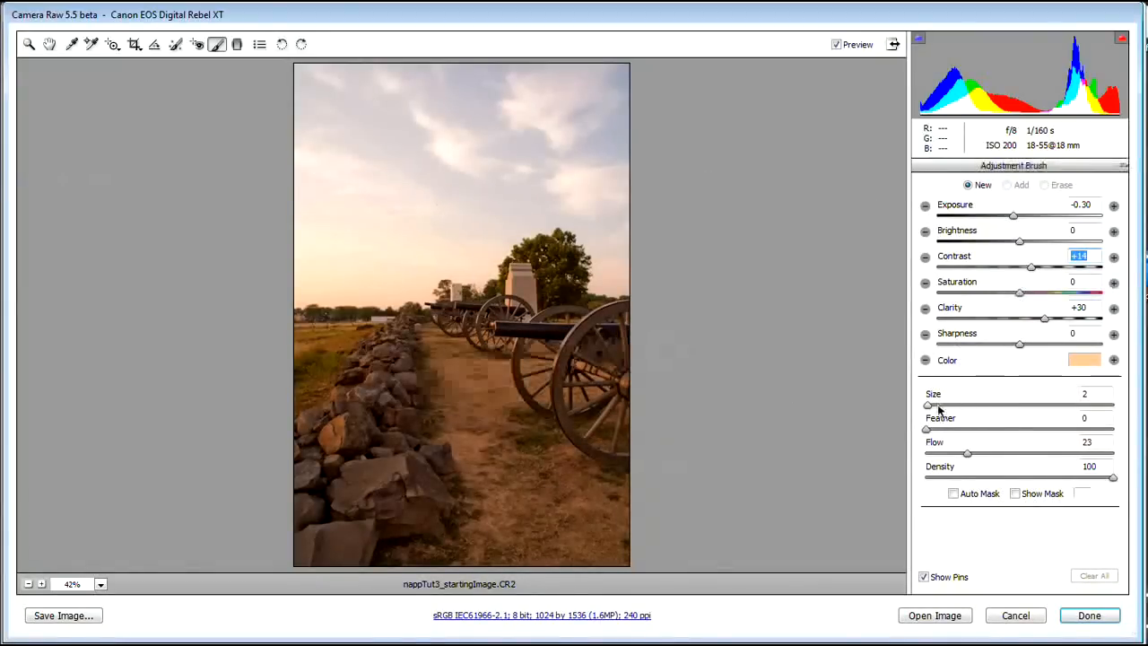
Step: Set the brush to Size 12 and Feather 53 and paint the adjustment over the sky
mouse_move(935, 404)
mouse_down()
mouse_move(947, 406)
mouse_move(944, 434)
mouse_up()
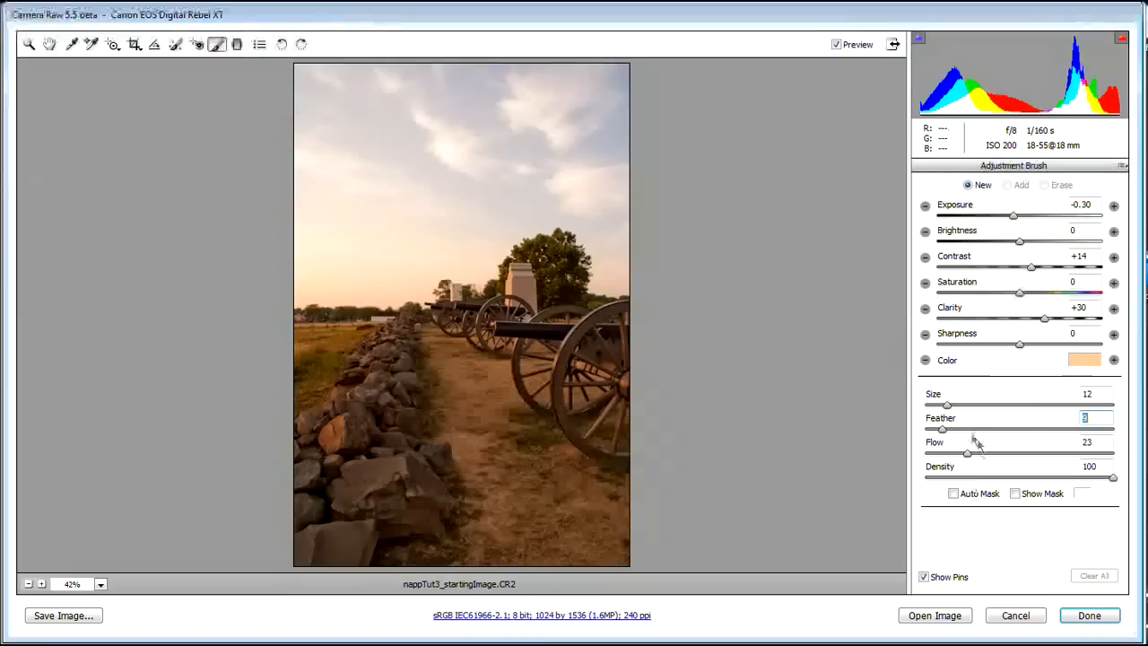
drag(942, 428, 1023, 432)
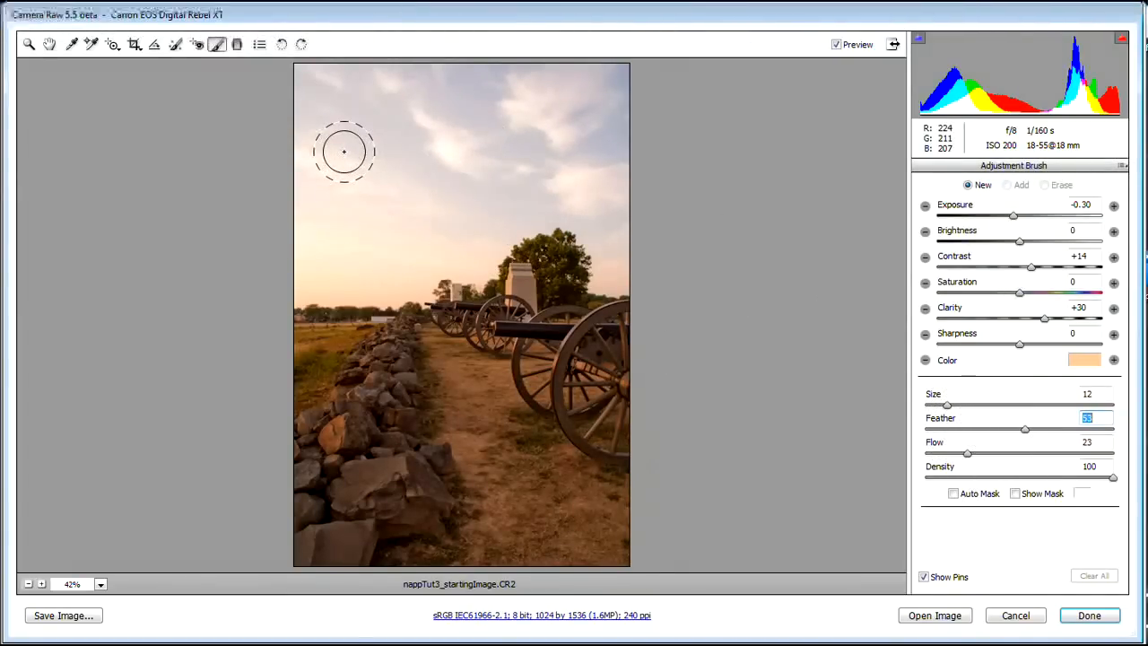
mouse_move(320, 102)
mouse_down()
mouse_move(315, 51)
mouse_move(323, 111)
mouse_move(385, 123)
mouse_move(527, 72)
mouse_up()
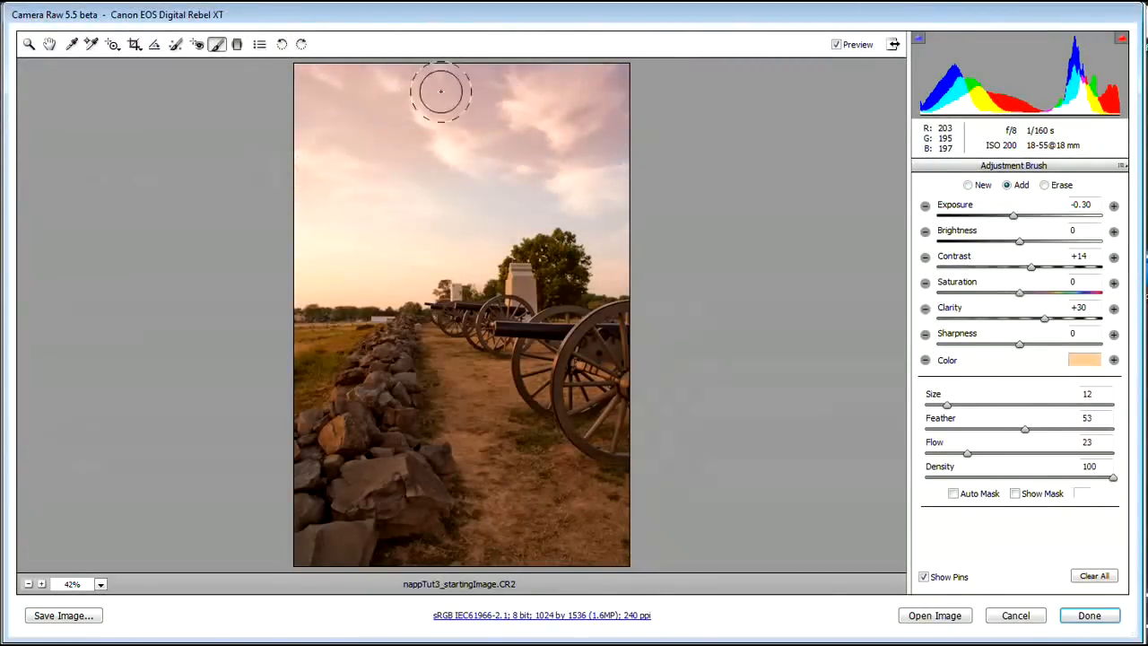
Step: Change the sky adjustment's color to an orange with hue 29 and saturation 49, and its Brightness to -13
click(1070, 363)
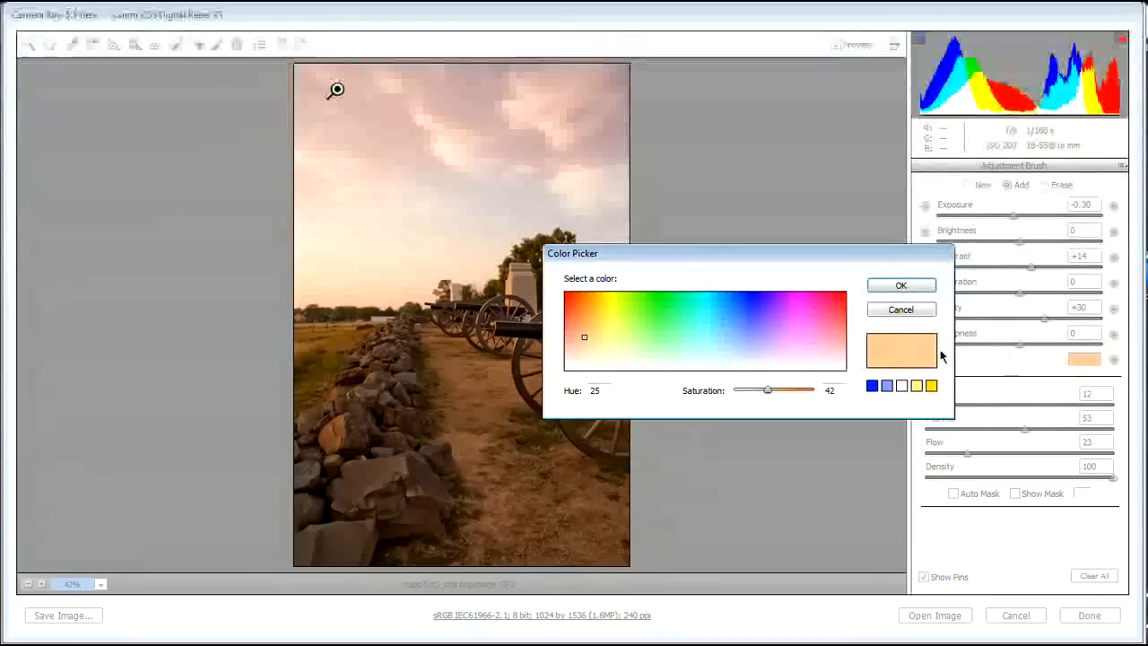
click(588, 325)
click(588, 331)
click(897, 285)
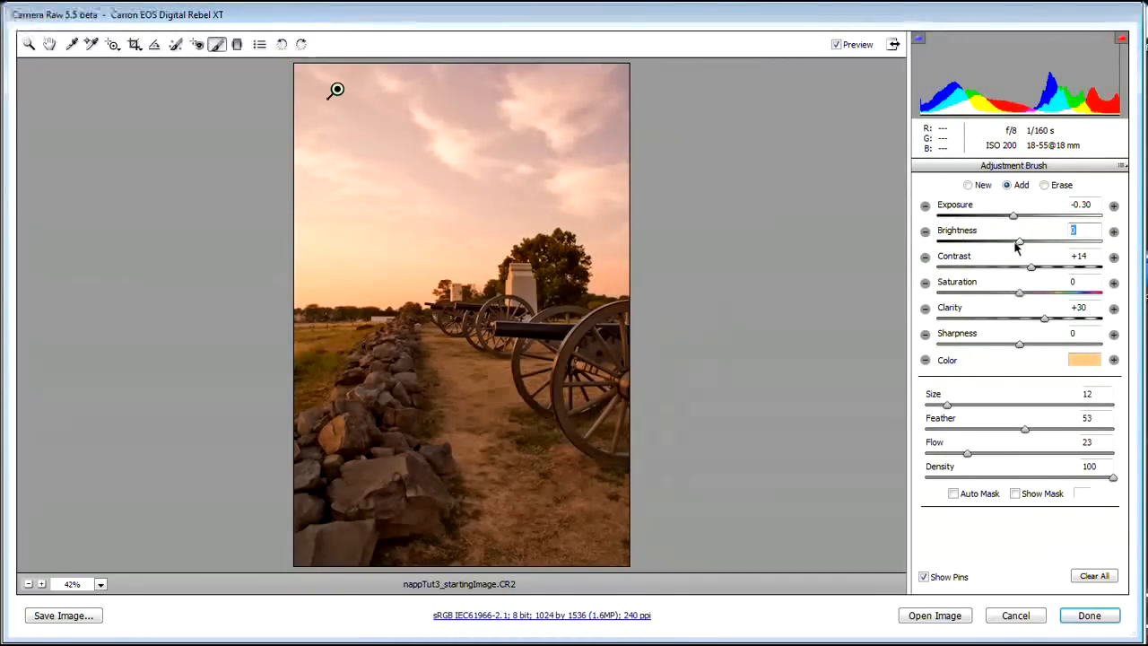
drag(1014, 244, 1018, 245)
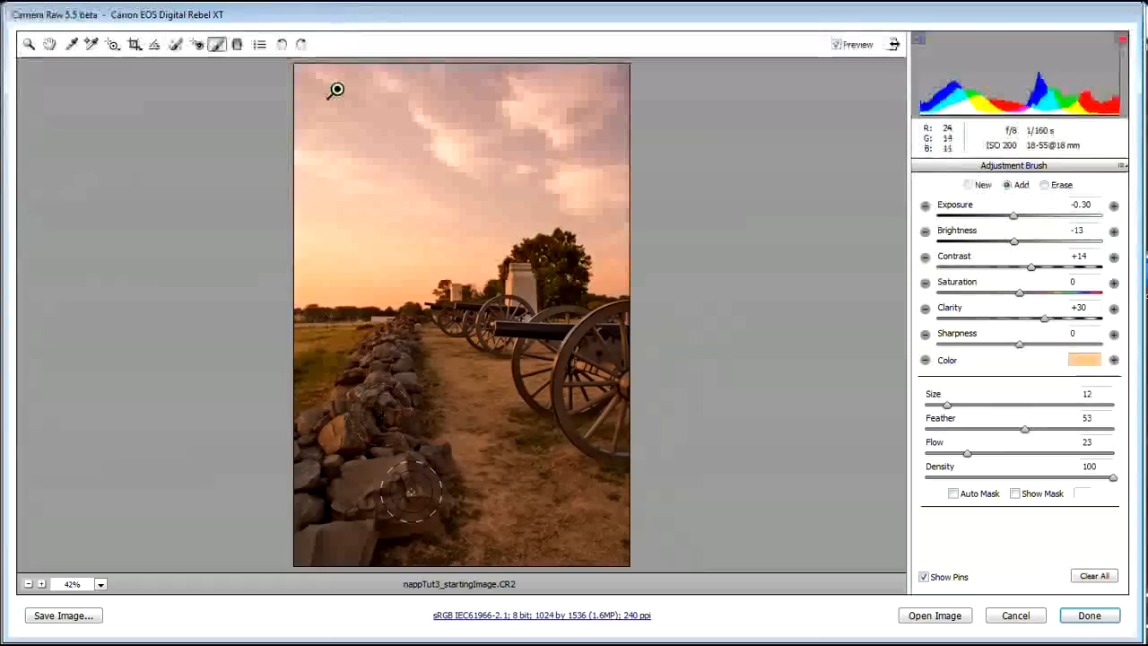
Step: Start a new brush adjustment and remove its color tint by setting the color saturation to 0
click(968, 185)
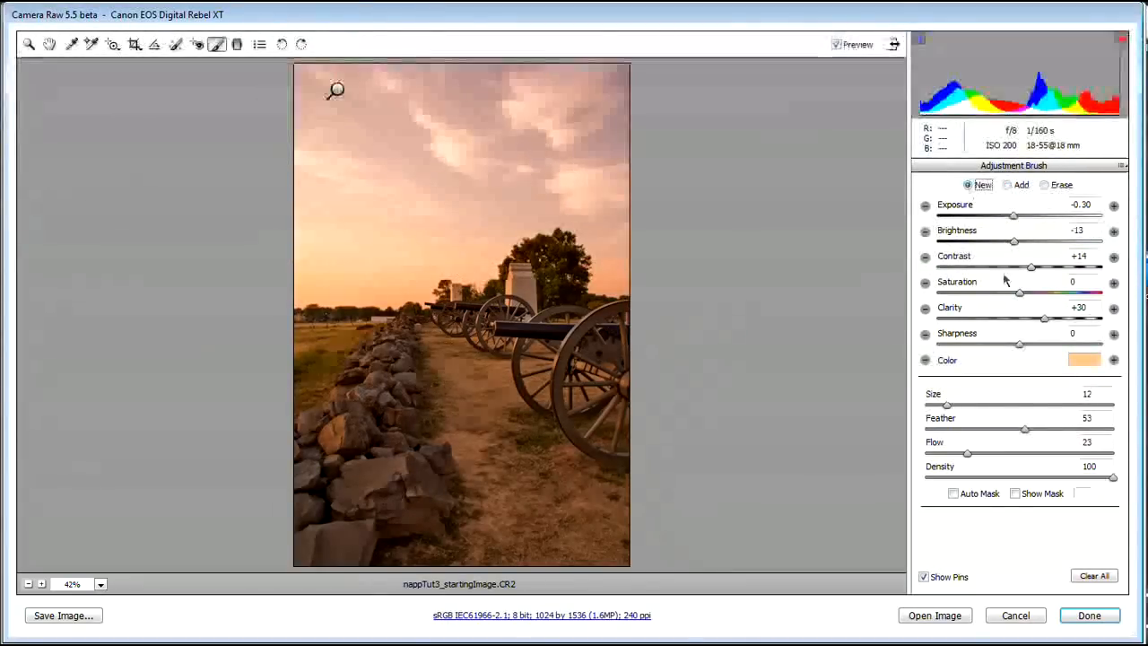
click(1083, 360)
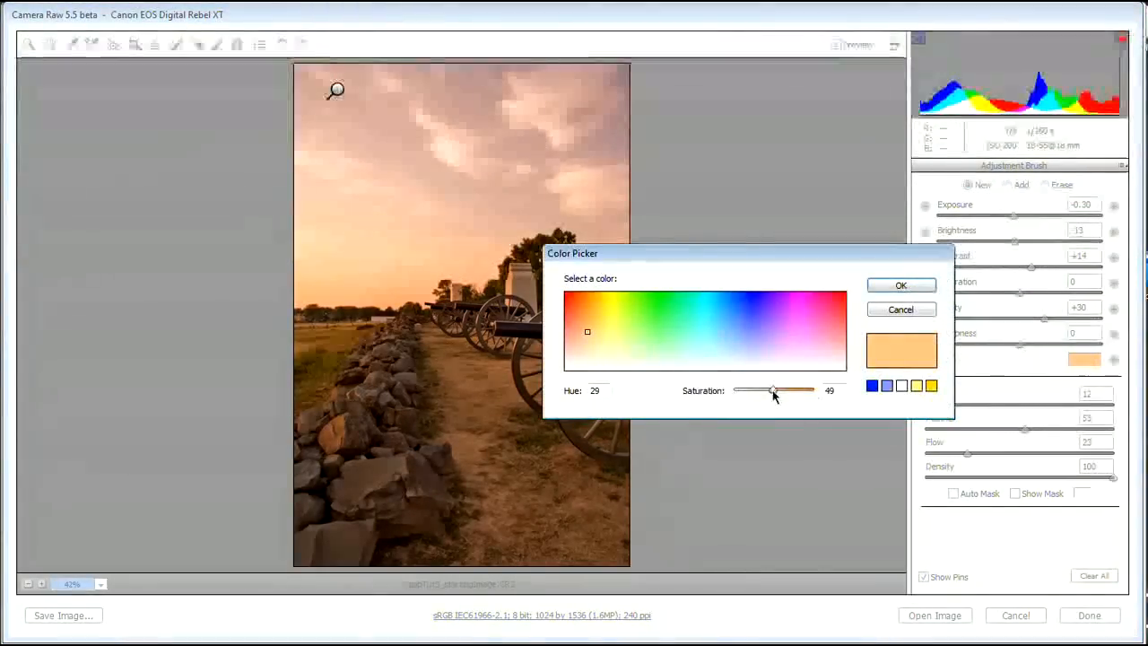
drag(774, 395, 736, 395)
click(913, 287)
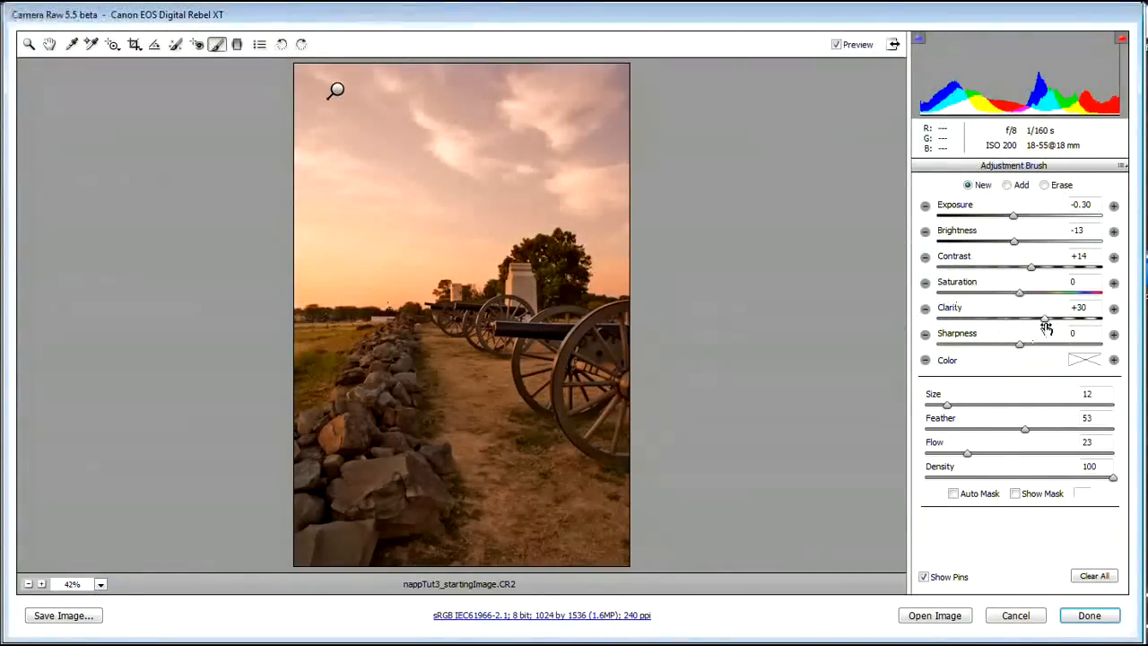
Step: Set the new brush to Exposure 0.00, Brightness +13, Contrast +15 and Clarity +51, and paint over the stone wall and ground
drag(1045, 319, 1063, 321)
click(1034, 267)
mouse_move(1015, 244)
mouse_down()
mouse_move(1027, 243)
mouse_move(1020, 221)
mouse_up()
click(1015, 220)
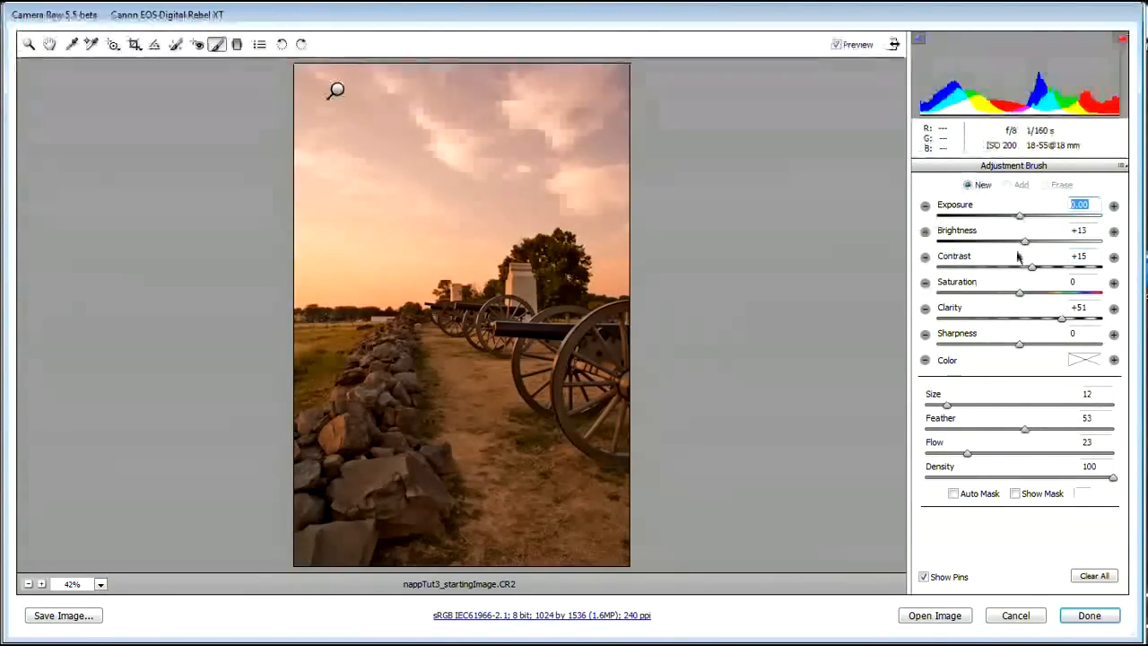
click(1025, 242)
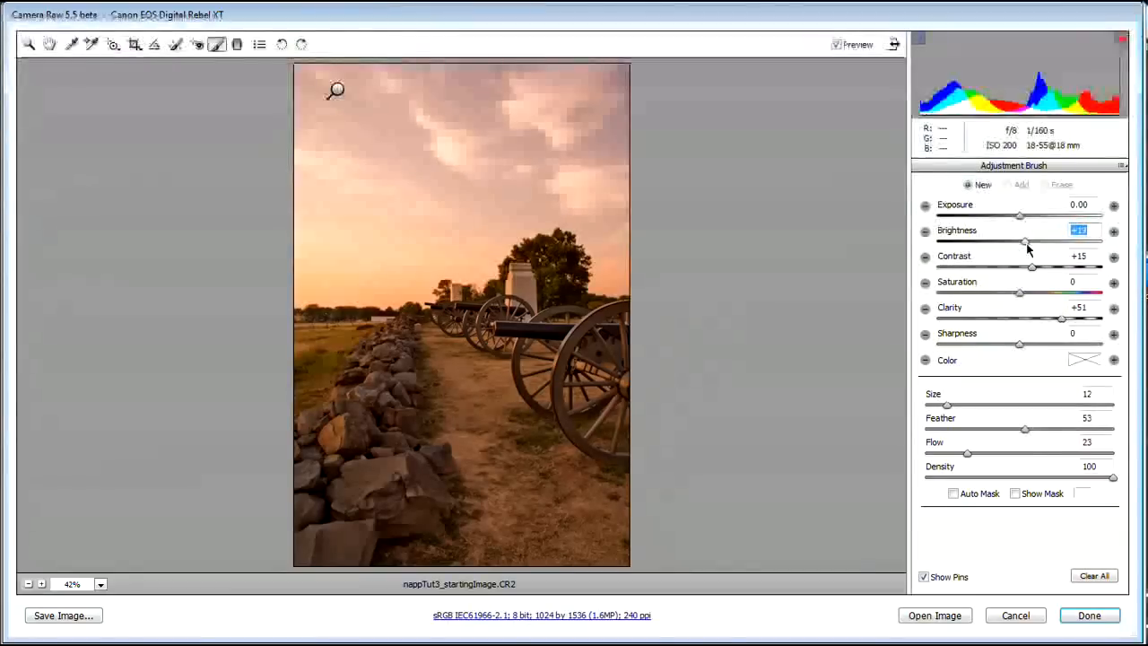
mouse_move(321, 386)
mouse_down()
mouse_move(299, 365)
mouse_move(345, 346)
mouse_move(466, 346)
mouse_move(529, 287)
mouse_move(547, 296)
mouse_move(592, 431)
mouse_move(635, 449)
mouse_move(619, 493)
mouse_move(531, 569)
mouse_move(468, 570)
mouse_move(341, 543)
mouse_move(426, 457)
mouse_move(337, 383)
mouse_move(431, 366)
mouse_move(442, 352)
mouse_move(495, 410)
mouse_move(599, 389)
mouse_move(504, 375)
mouse_move(633, 548)
mouse_move(583, 413)
mouse_move(421, 384)
mouse_move(327, 400)
mouse_up()
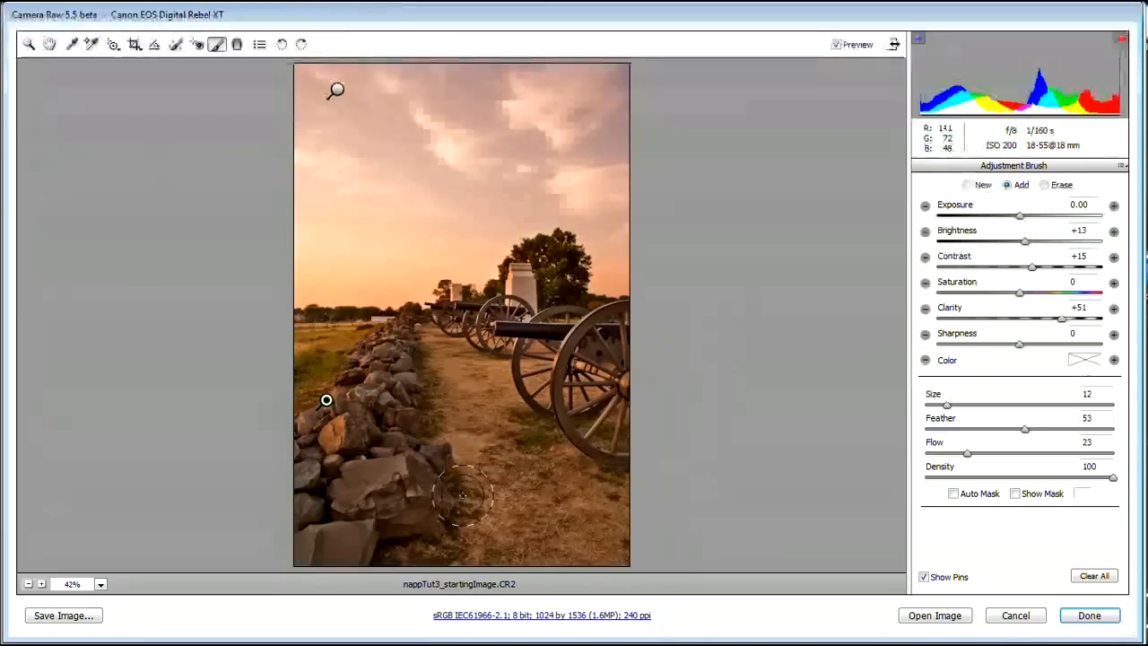
Step: Tint the stone wall and ground brush adjustment a light pink with hue 344
click(1083, 360)
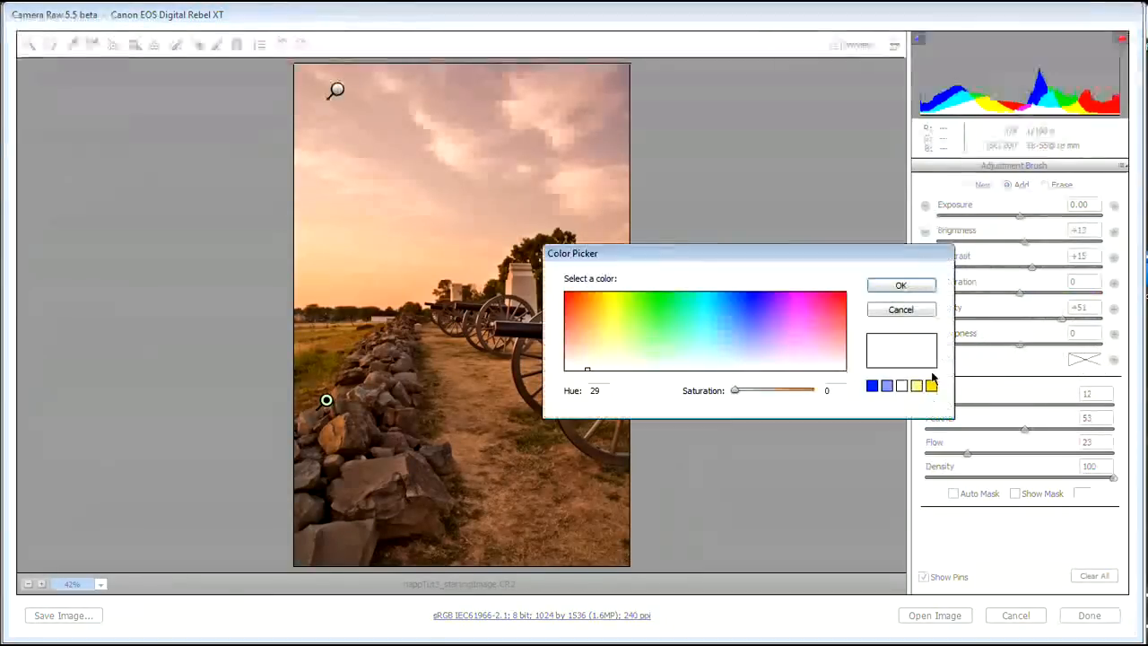
click(836, 345)
drag(840, 348, 834, 350)
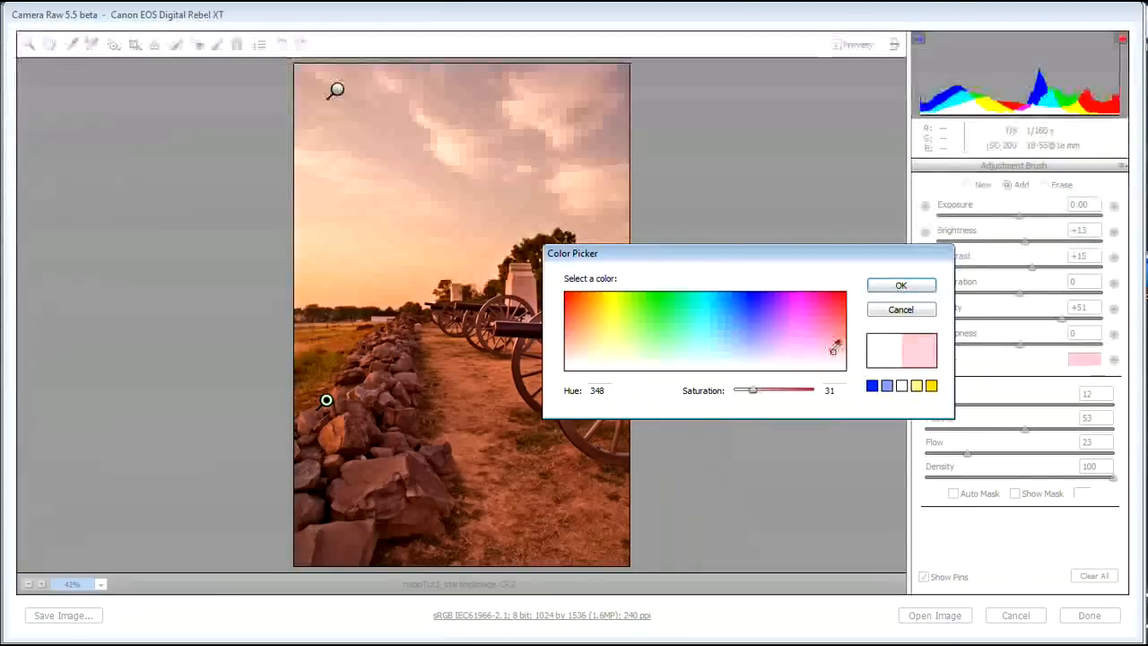
click(901, 286)
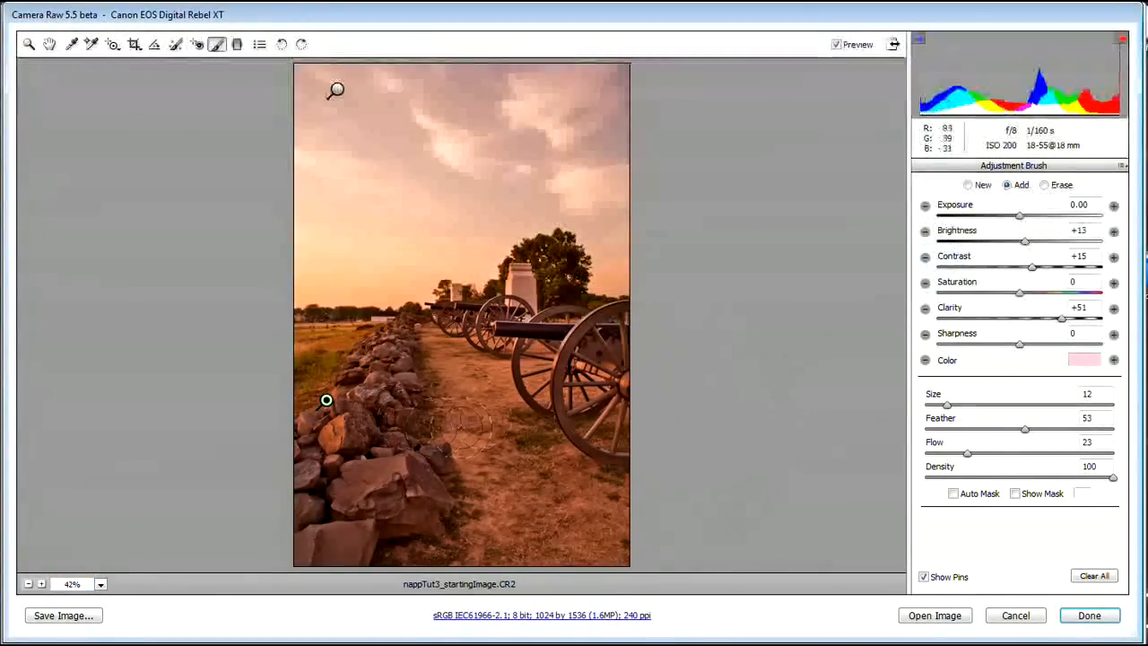
Step: Start a new brush adjustment with Brightness +29 and reduce its pink tint to a color saturation of 3
click(967, 185)
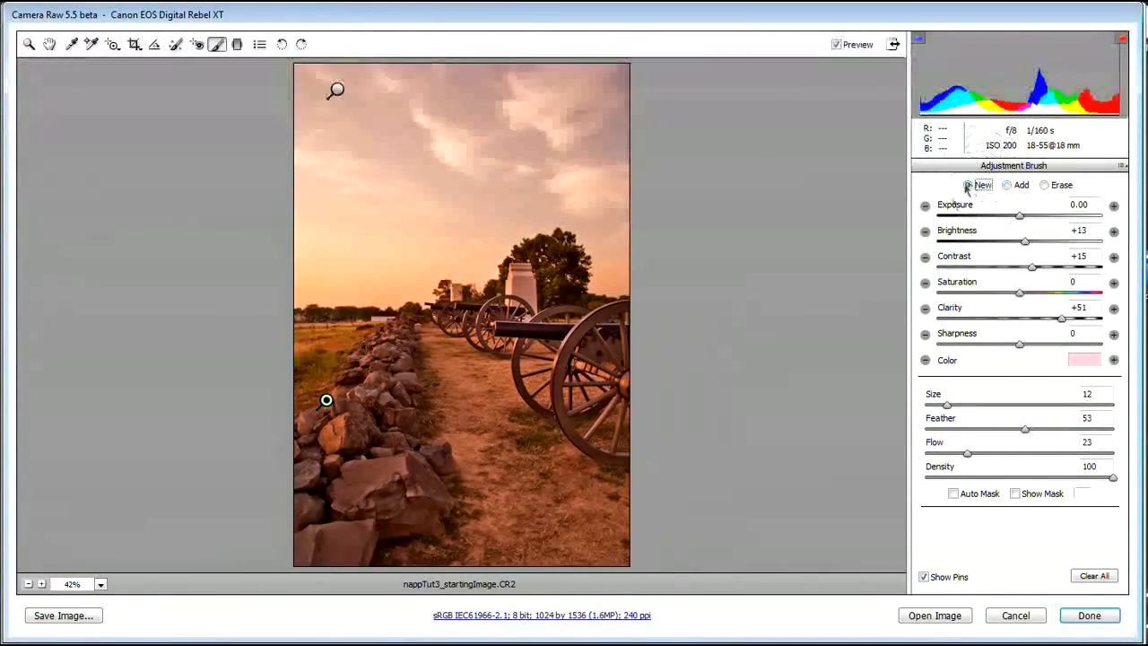
click(1037, 244)
drag(1034, 244, 1030, 244)
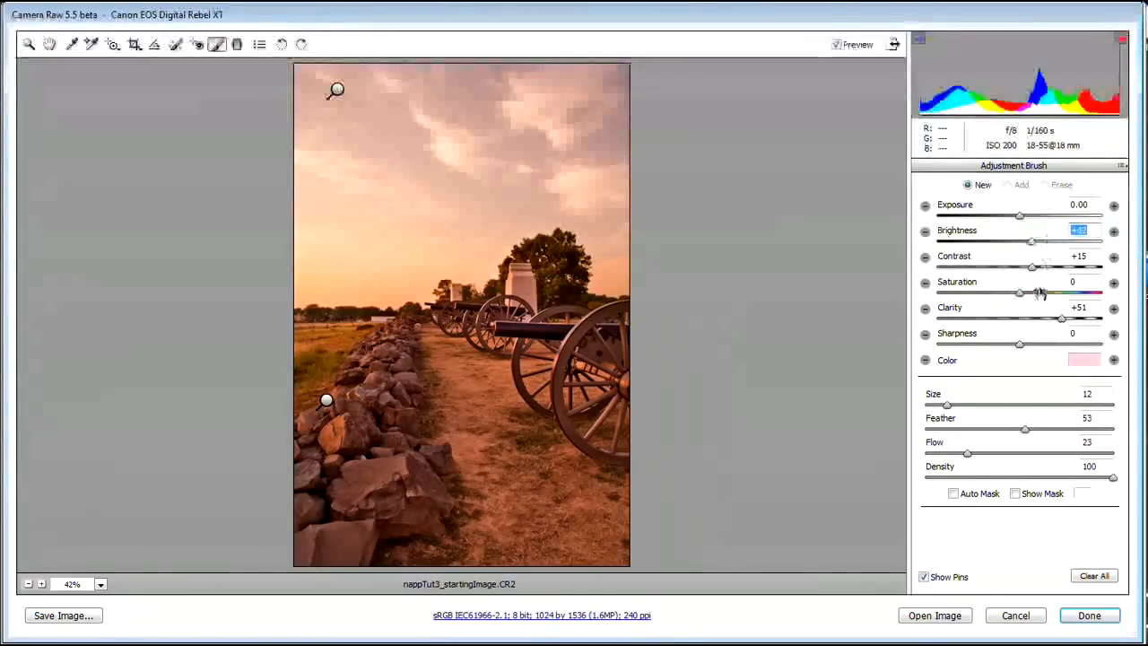
click(1082, 361)
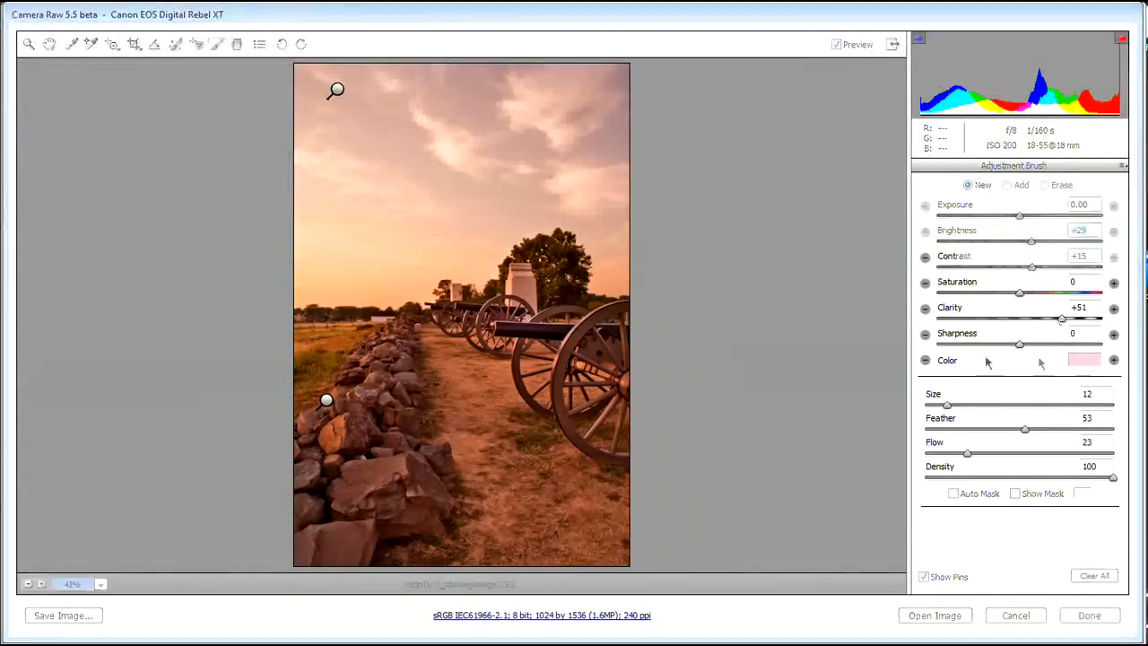
drag(738, 395, 741, 393)
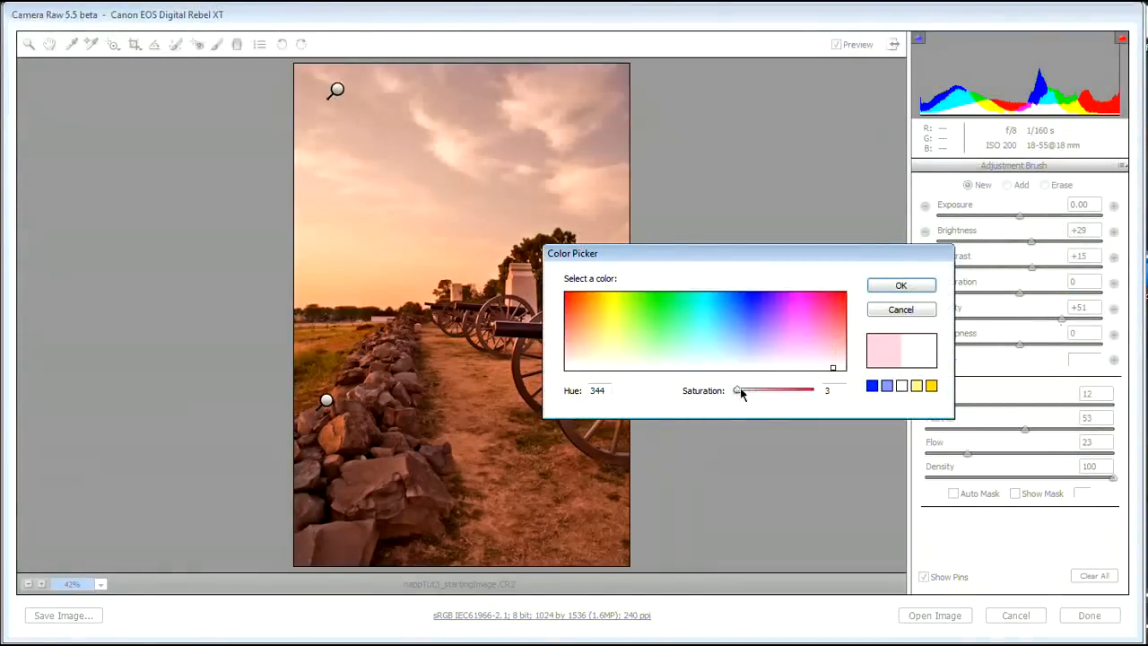
click(892, 285)
Step: Paint over the wall's stones, reducing the brush to Size 4, and set the adjustment to Brightness +42, Contrast +44 and Clarity +69
mouse_move(320, 530)
mouse_down()
mouse_move(341, 457)
mouse_move(377, 462)
mouse_move(392, 394)
mouse_move(373, 415)
mouse_move(392, 384)
mouse_up()
key(bracketleft)
key(bracketleft)
key(bracketleft)
key(bracketleft)
mouse_move(380, 381)
mouse_down()
mouse_move(420, 448)
mouse_move(413, 487)
mouse_up()
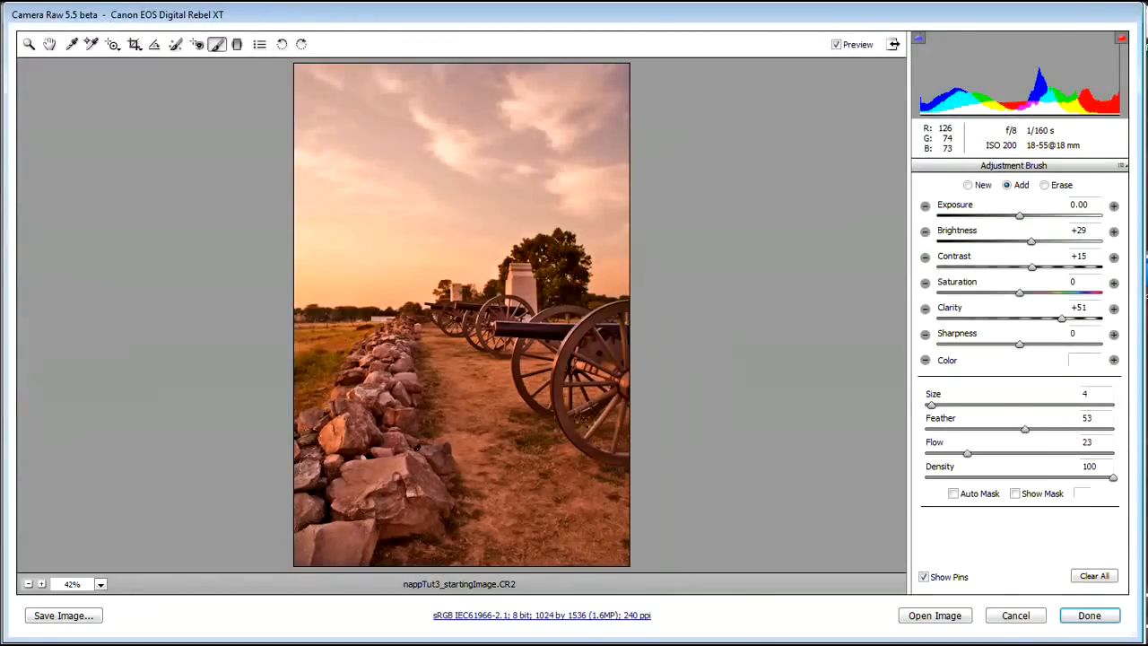
drag(1063, 319, 1076, 319)
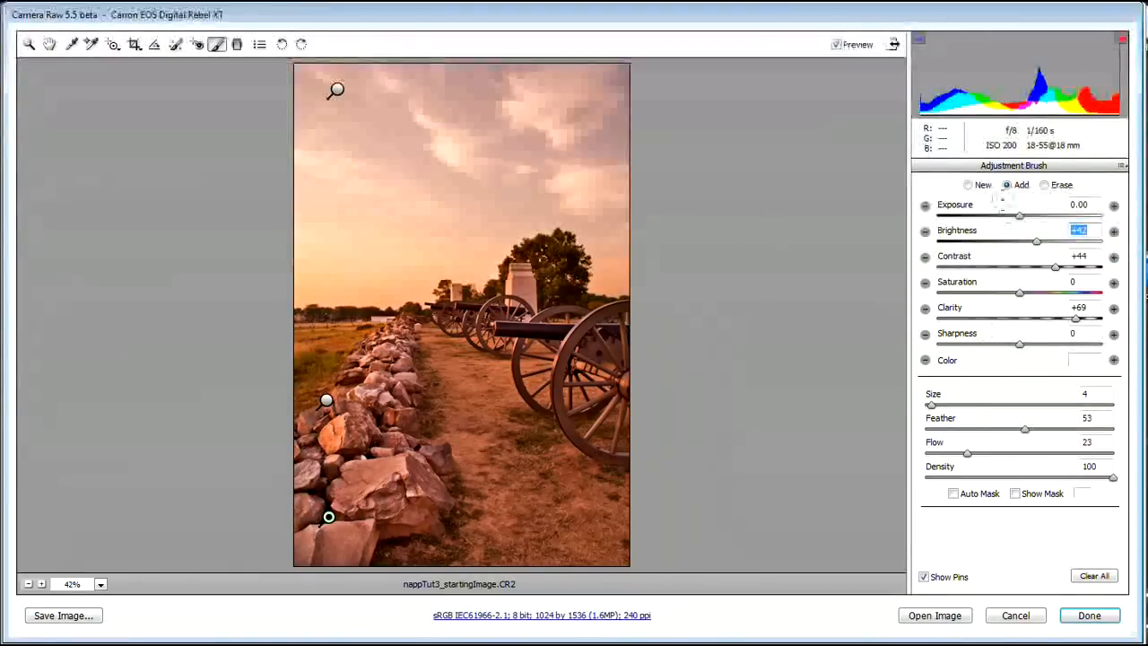
key(h)
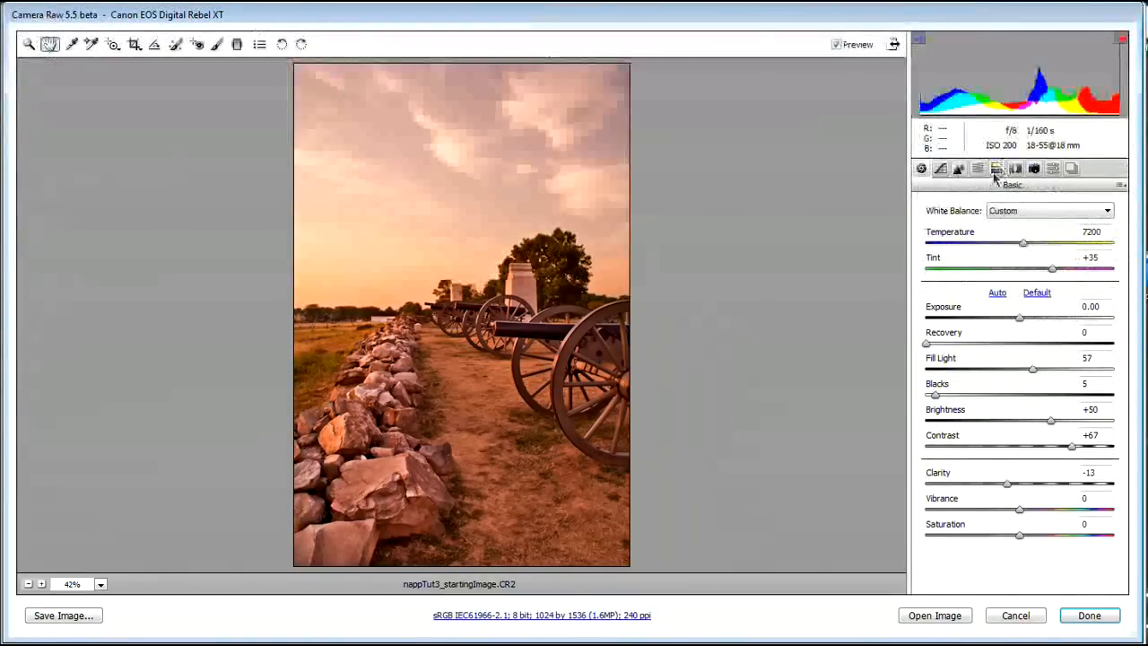
Step: Shift the HSL hues to Oranges -32, Yellows +38 and Blues +41
click(979, 169)
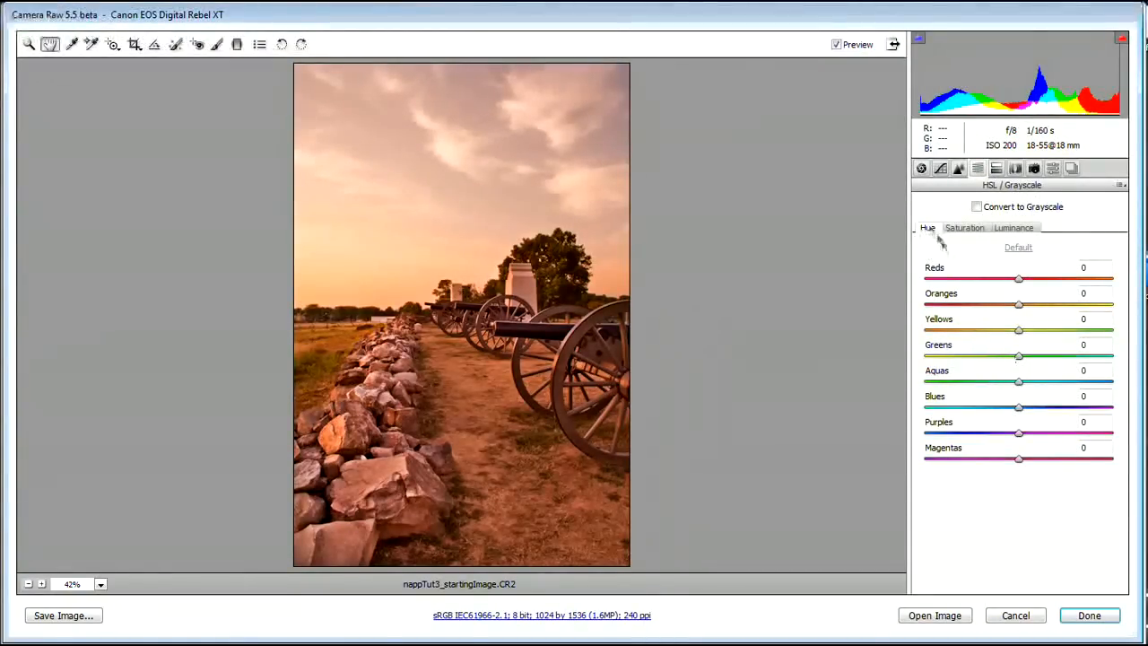
drag(1044, 339, 1056, 335)
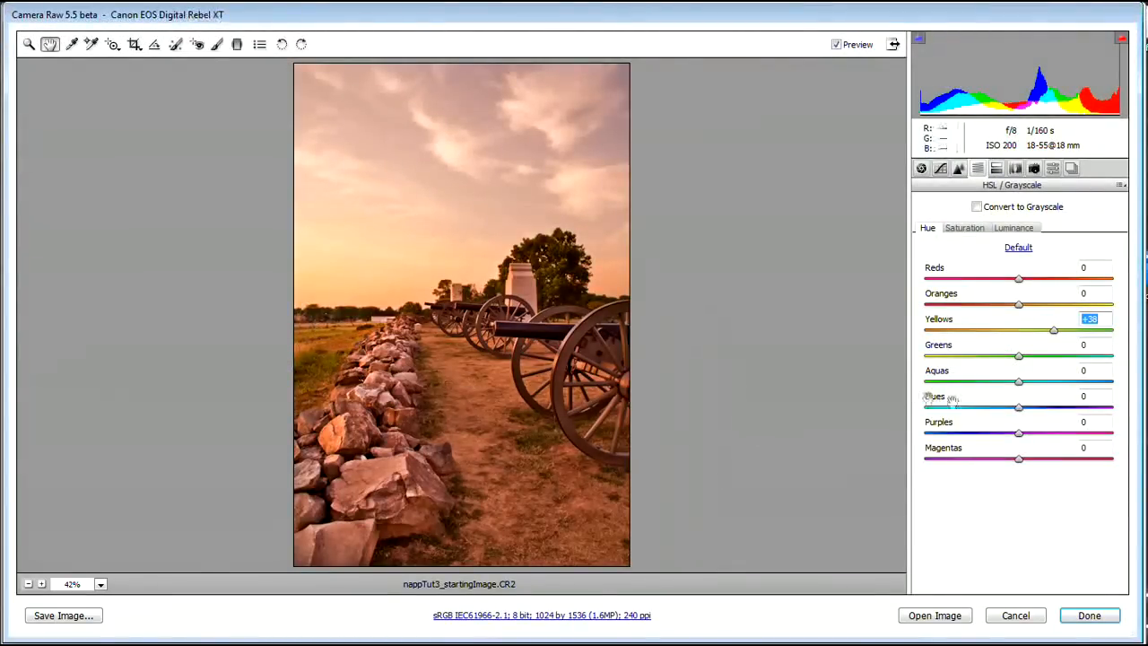
drag(1005, 306, 988, 307)
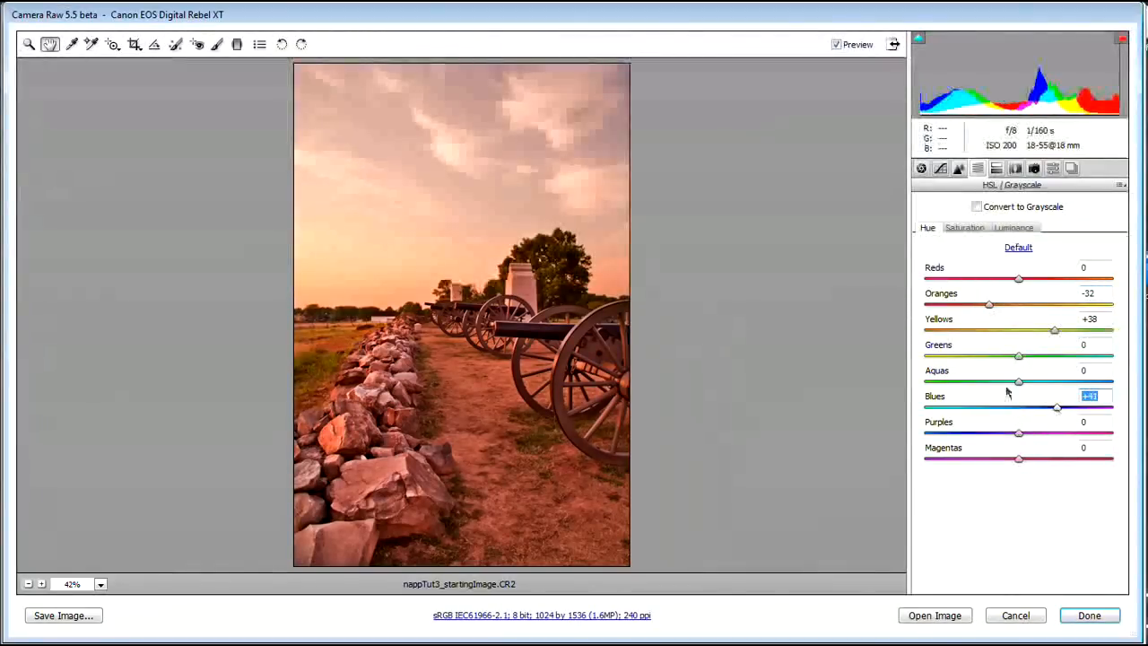
Step: Set the HSL saturation to Yellows +38, Greens +28 and Blues +23, and raise Purples and Magentas by roughly a third
click(965, 230)
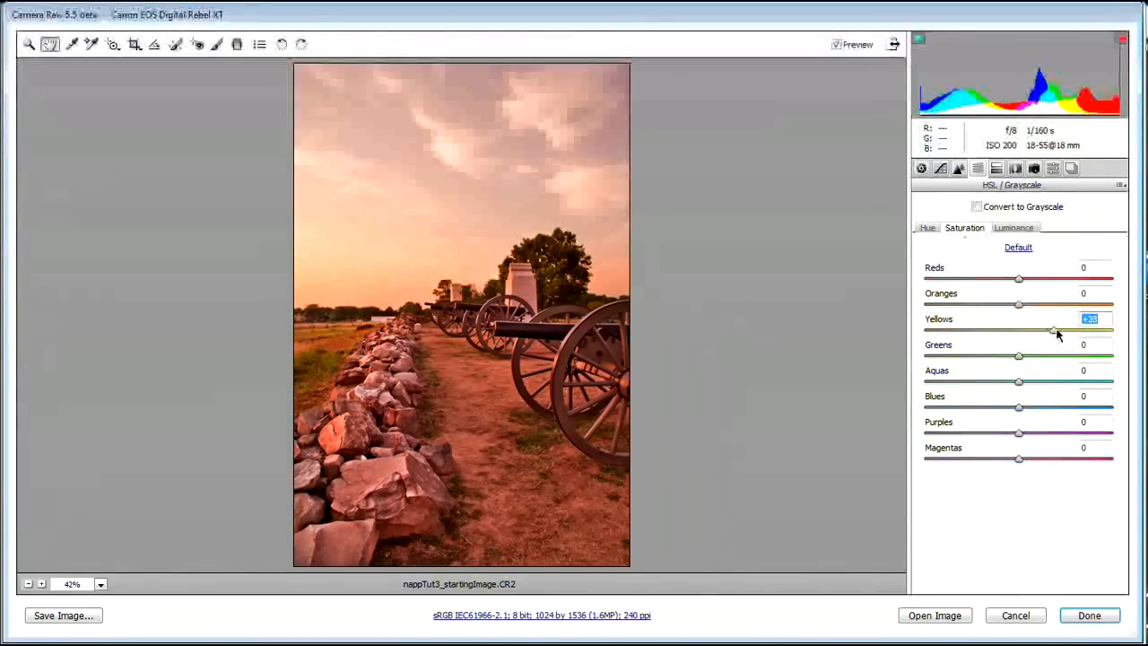
click(1045, 356)
click(1041, 407)
click(1052, 433)
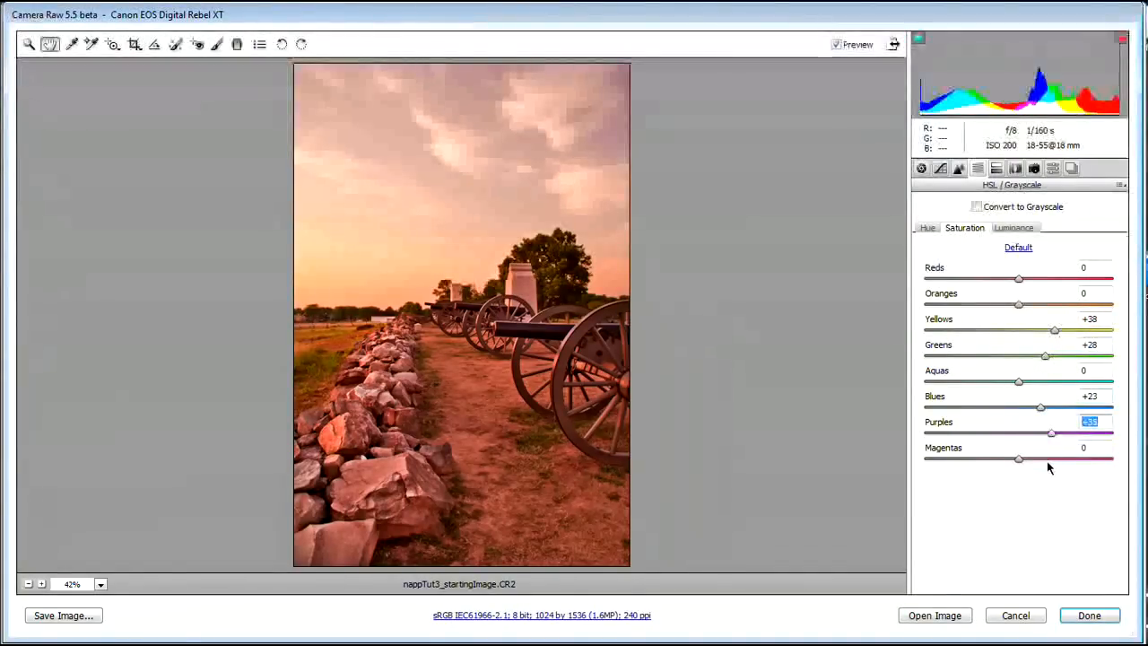
click(1051, 459)
Step: Set the HSL luminance to Yellows +22, Greens +18, Blues -20, Purples -28 and Magentas -32
click(1017, 229)
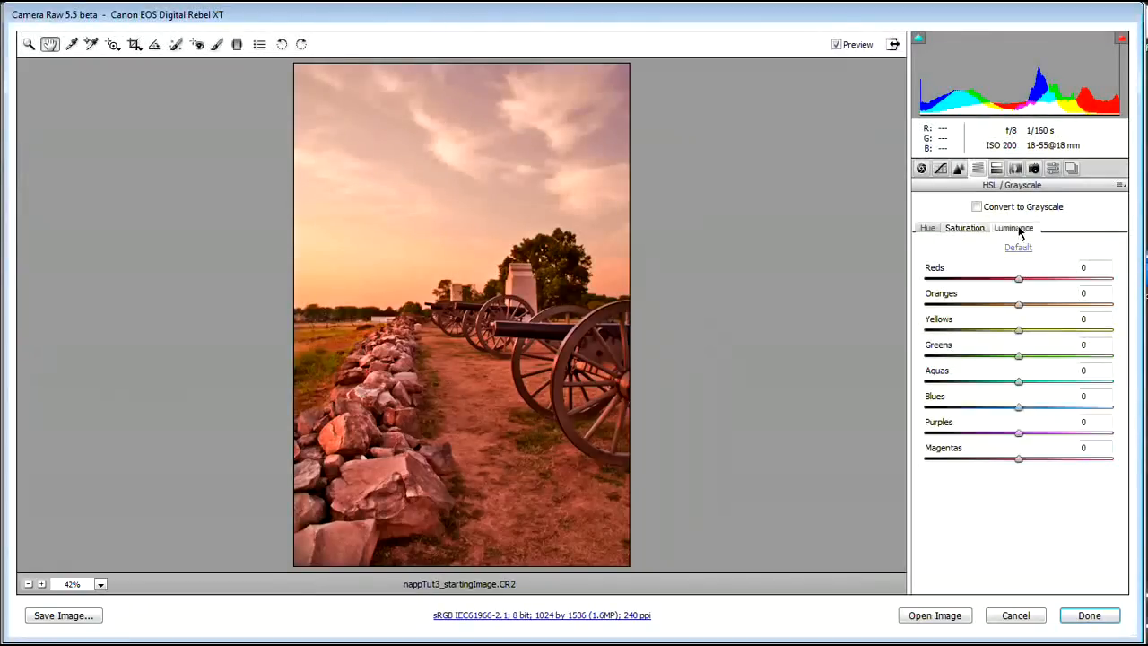
click(1039, 331)
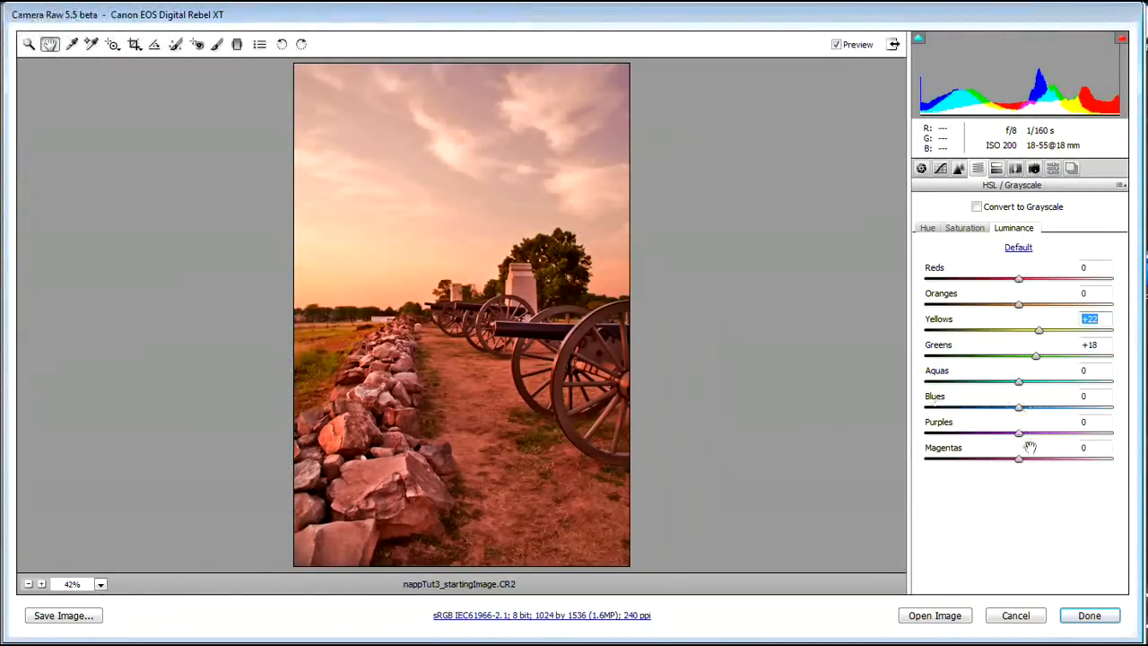
click(1001, 408)
click(994, 433)
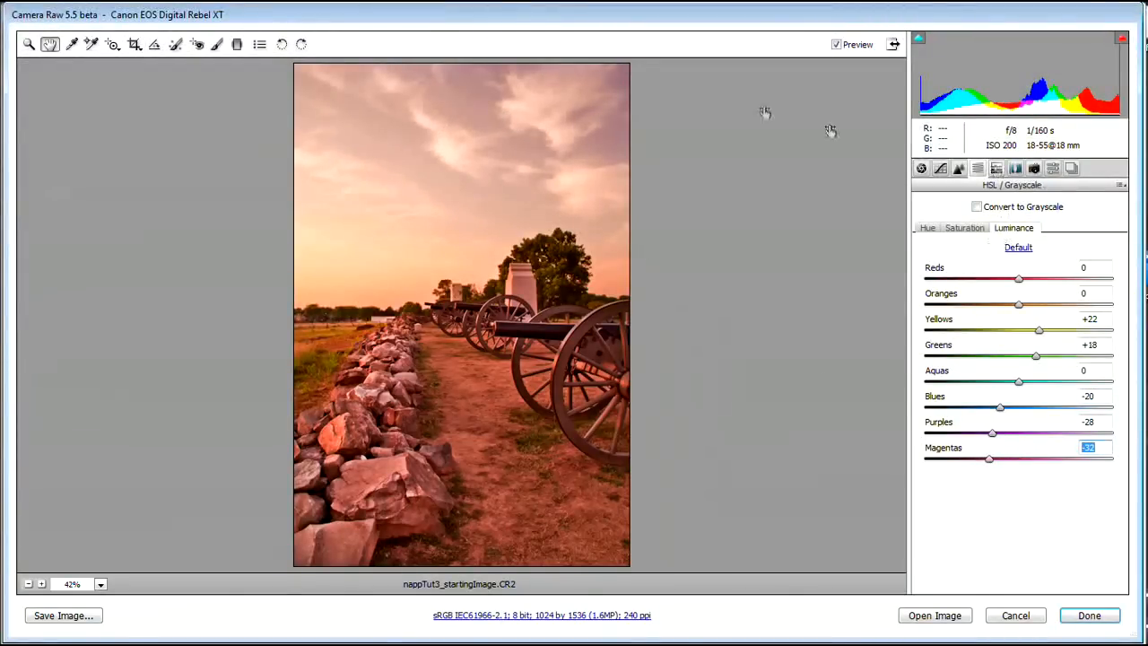
Step: Darken the photo's corners with lens vignetting at Amount -75 and Midpoint 45
click(1015, 169)
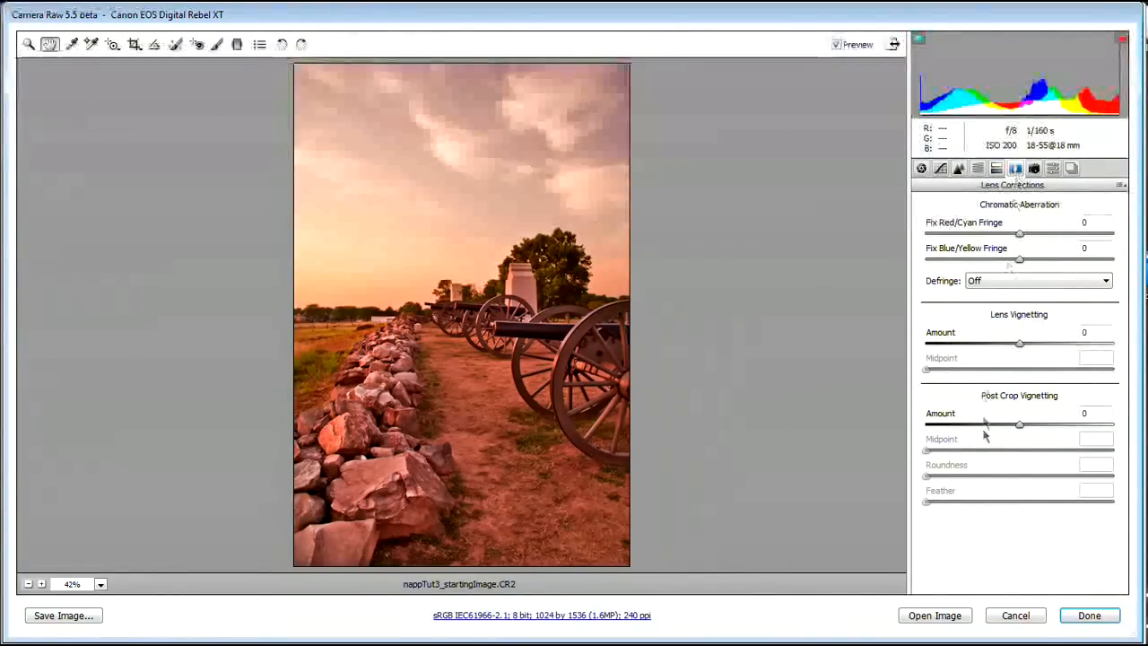
drag(1019, 343, 926, 345)
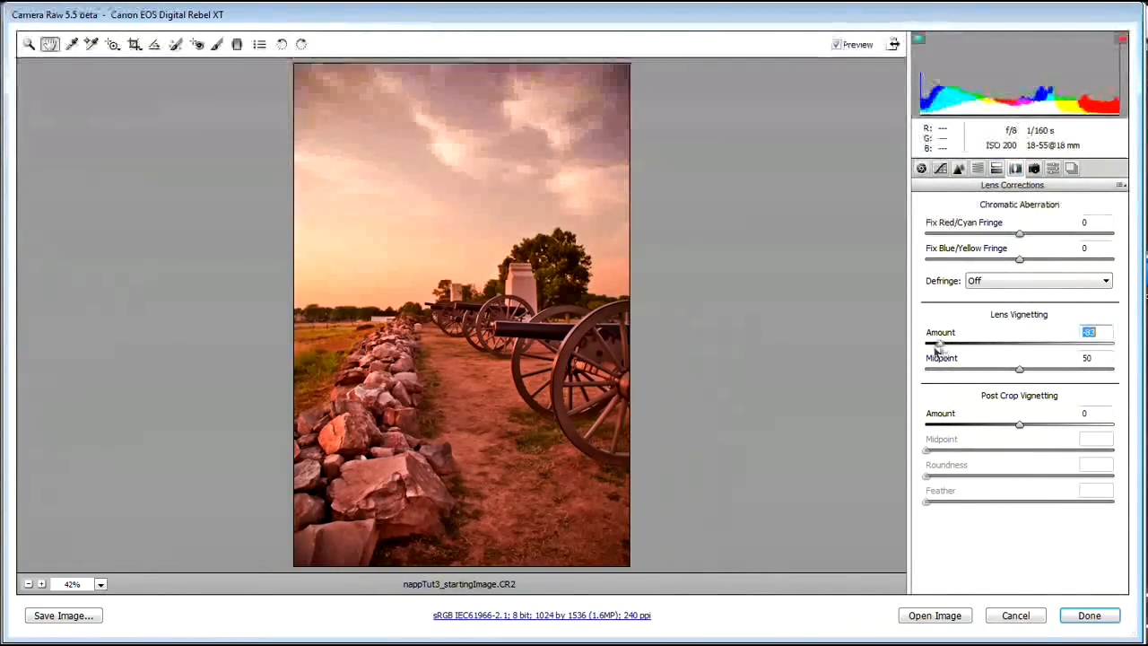
click(1015, 370)
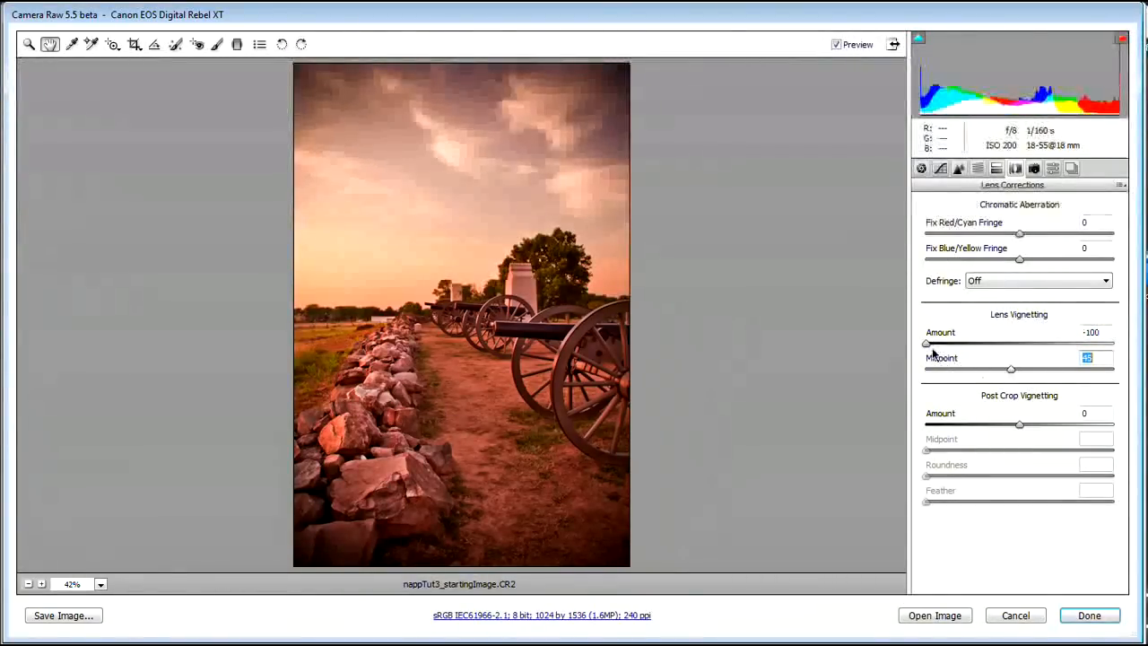
drag(928, 344, 950, 344)
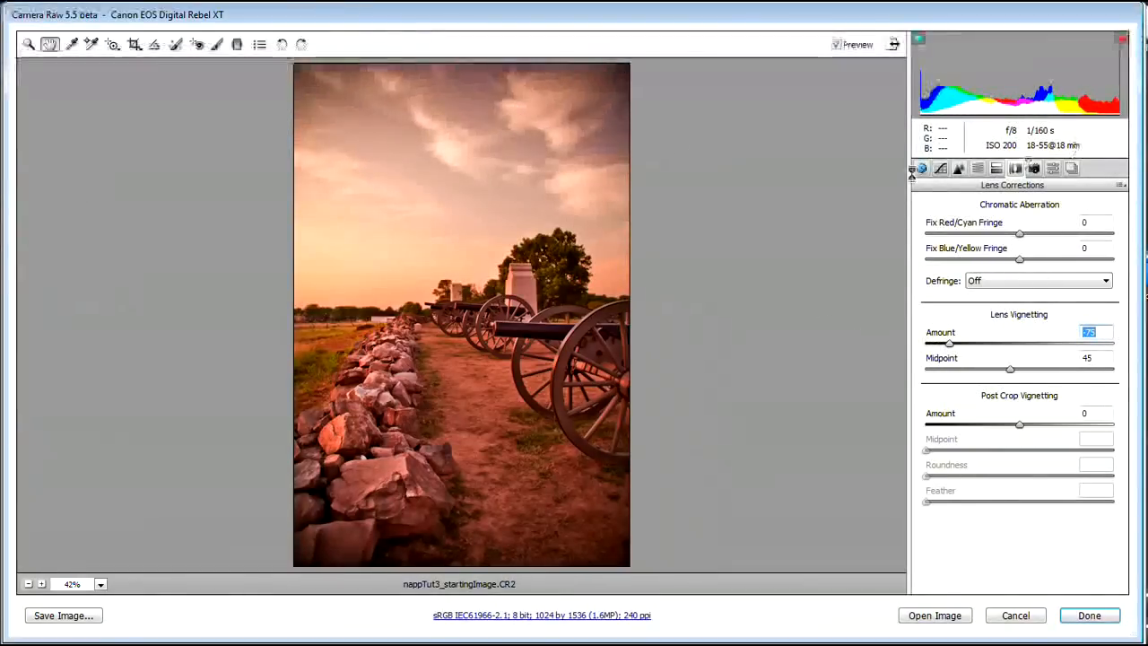
Step: Apply a graduated filter from the sky's upper edge to just below the horizon with Brightness -30, Contrast +10, Clarity +1 and pink hue 337, saturation 58
click(238, 45)
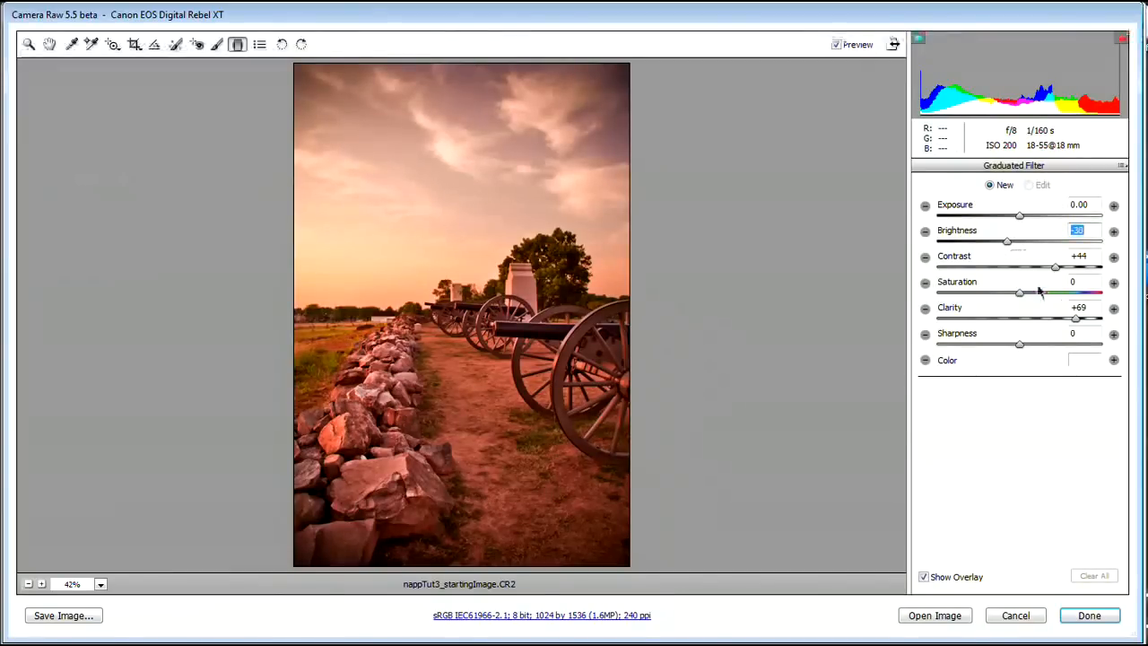
drag(1045, 271, 1033, 271)
drag(1078, 313, 1064, 320)
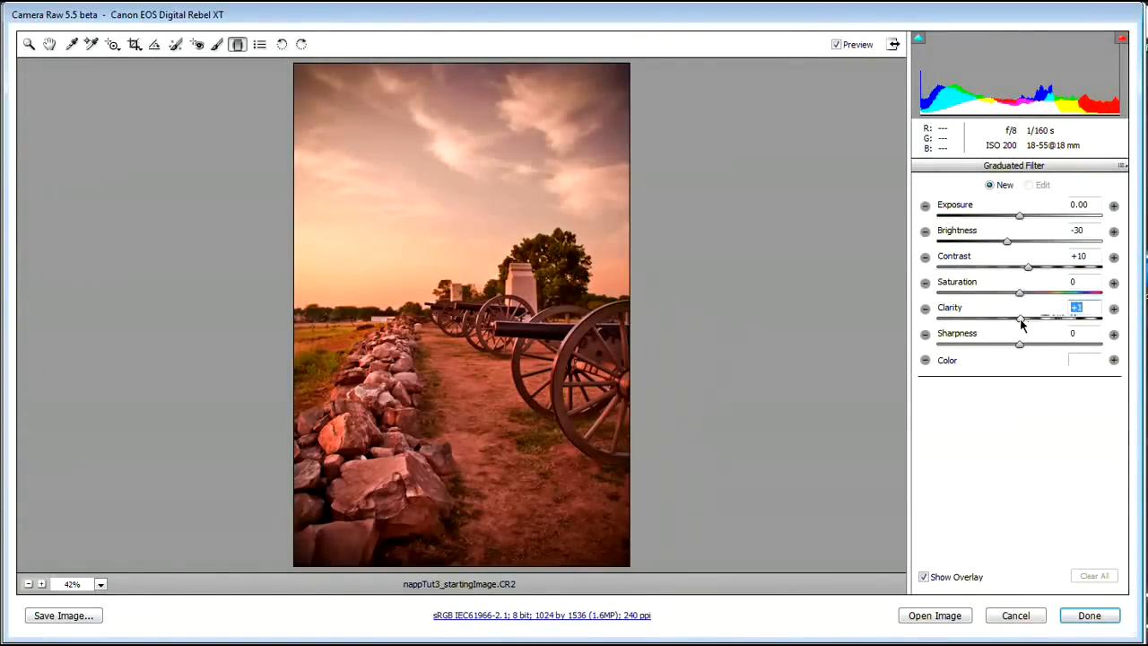
click(1087, 362)
drag(830, 343, 830, 321)
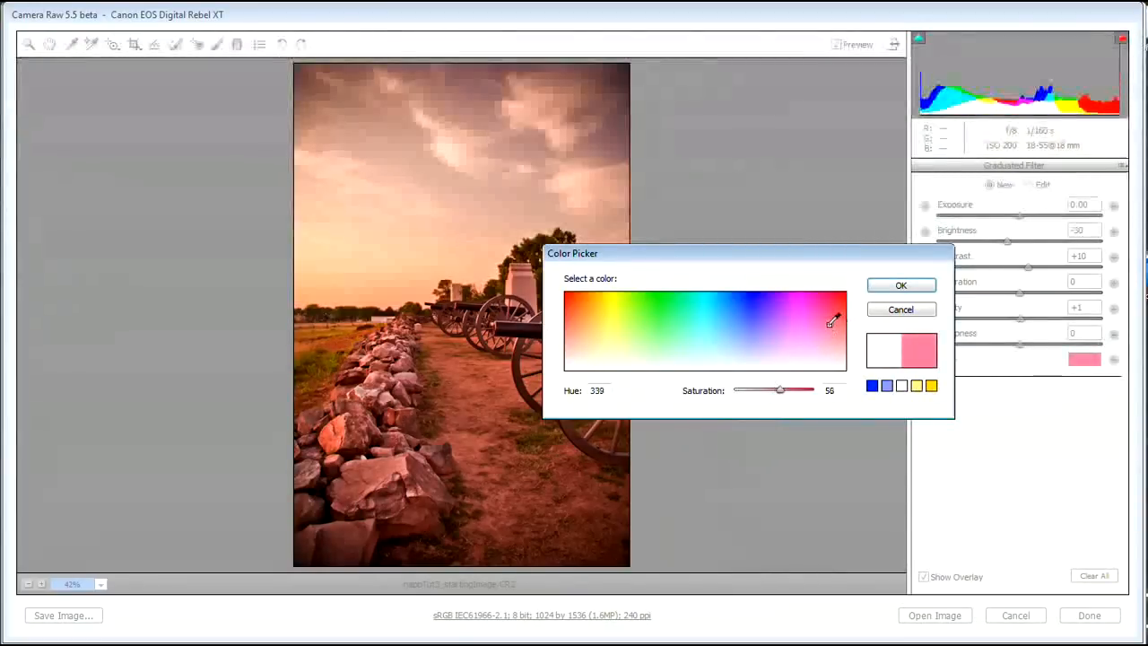
click(920, 287)
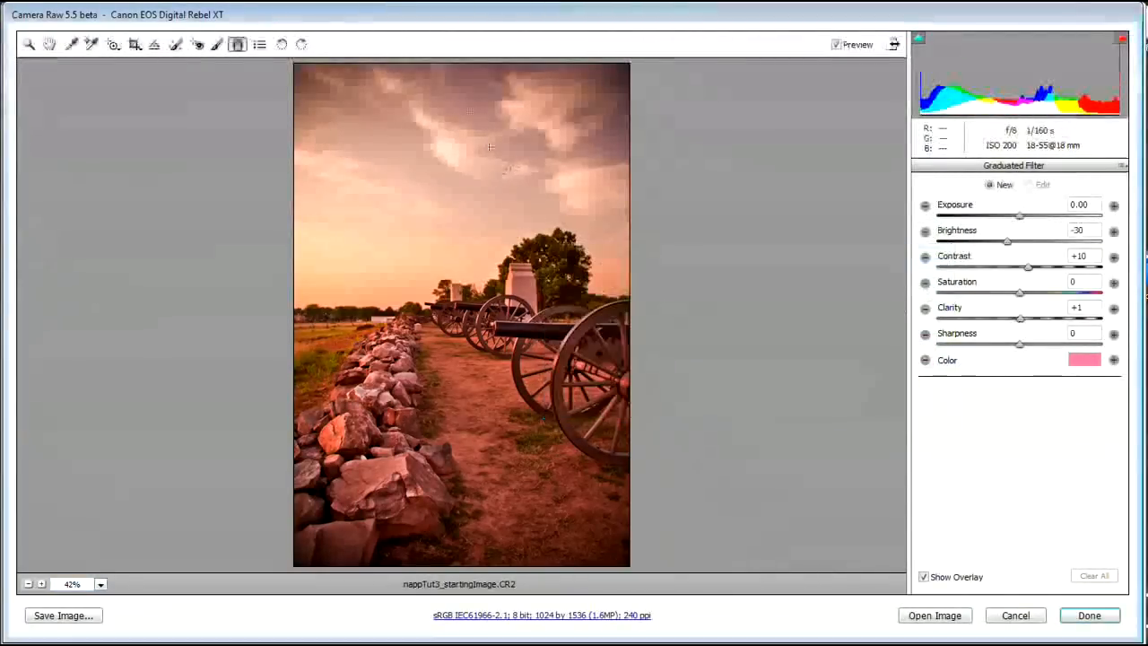
drag(463, 66, 455, 353)
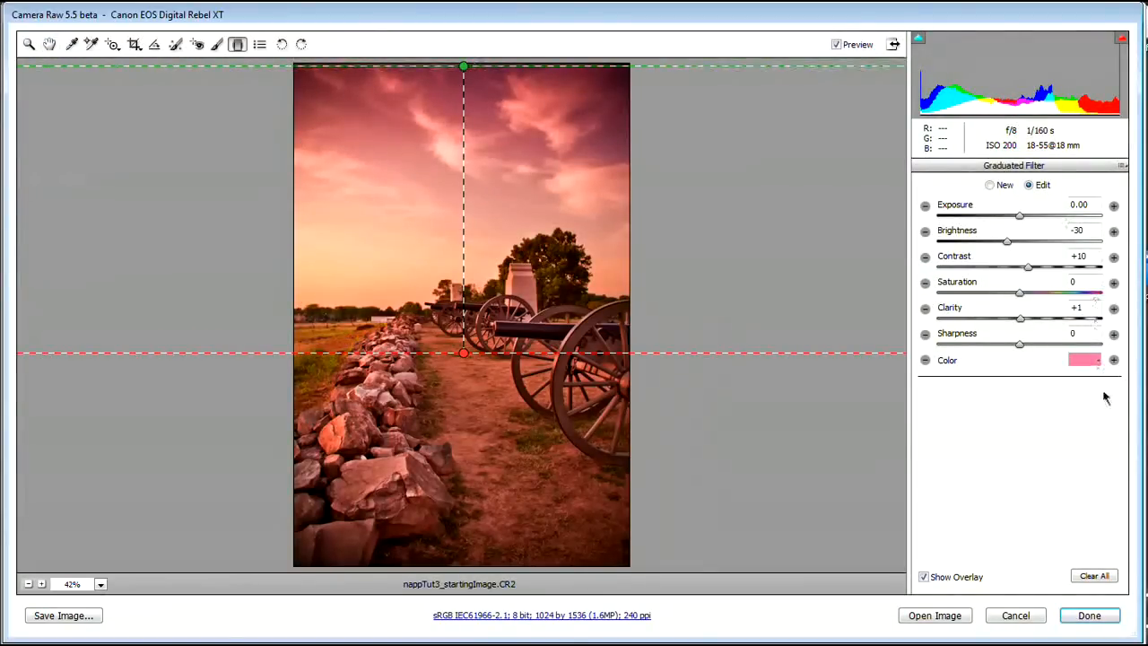
Step: Refine the sky's graduated filter to color saturation 50, Contrast +37 and Clarity +17
click(1088, 361)
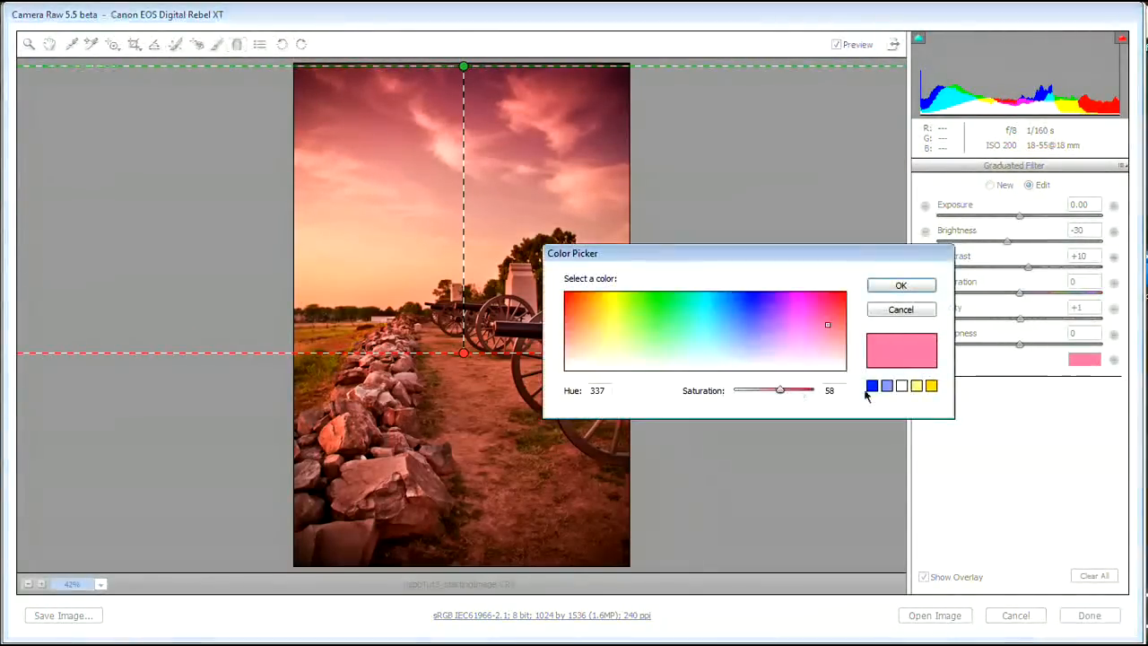
drag(775, 391, 768, 392)
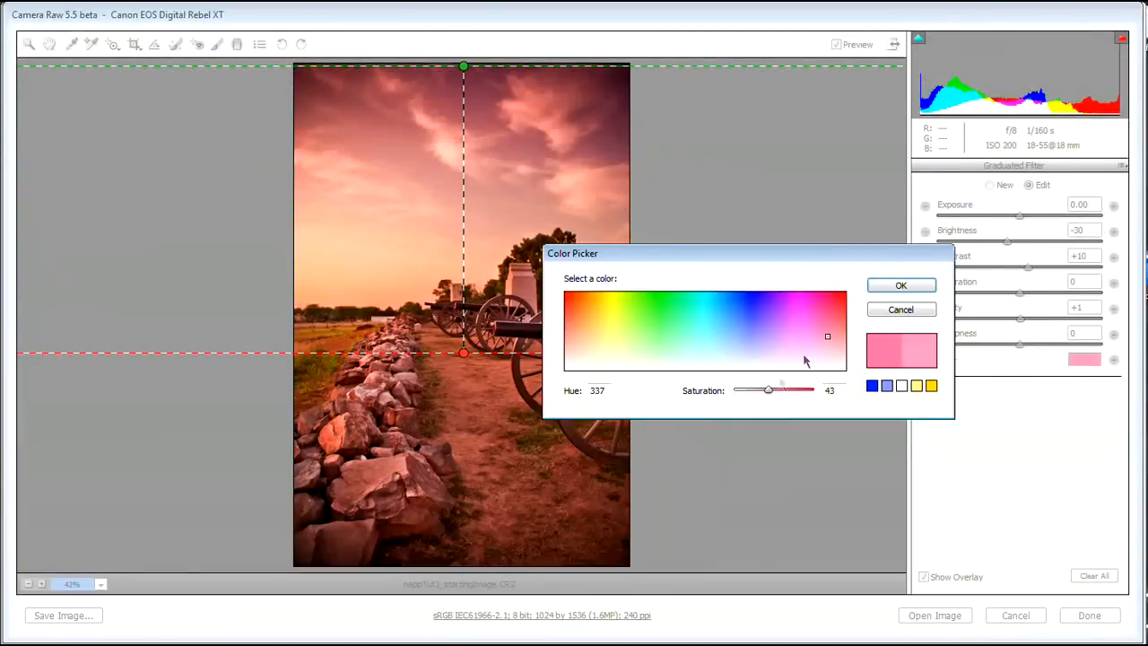
drag(772, 397, 777, 394)
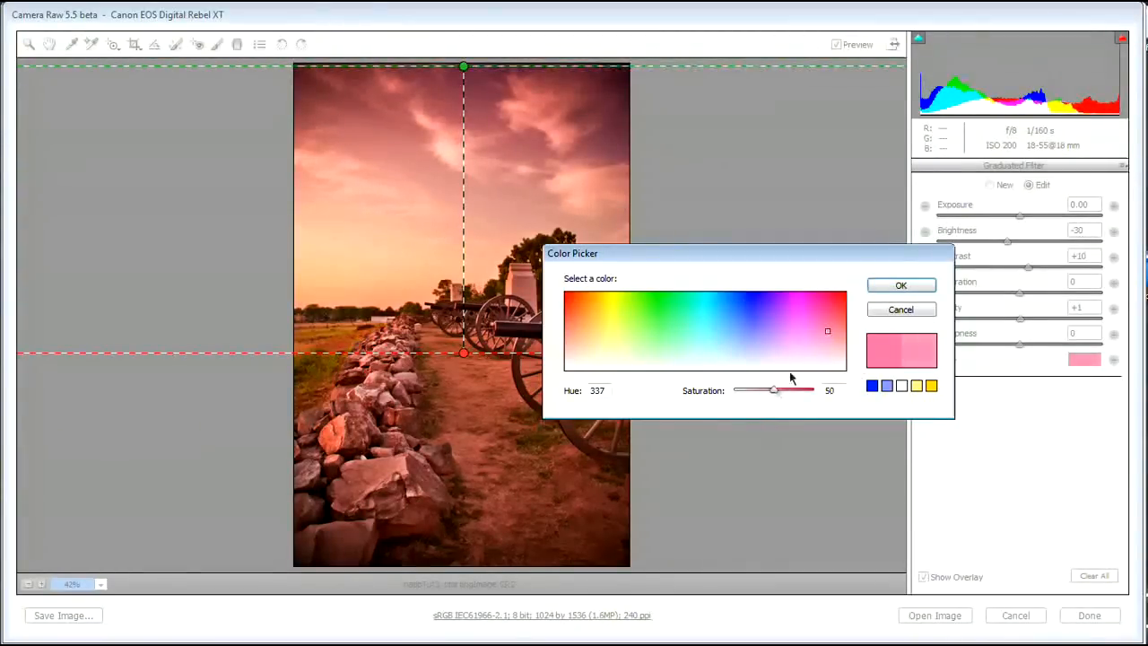
click(917, 290)
drag(1048, 268, 1051, 273)
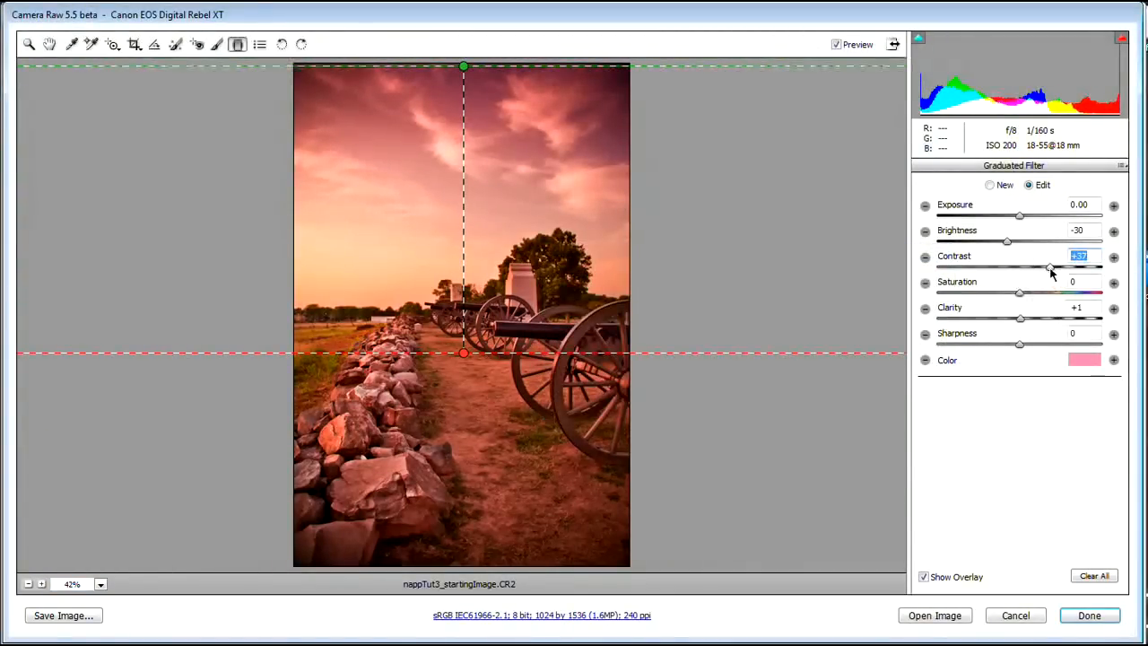
click(1045, 318)
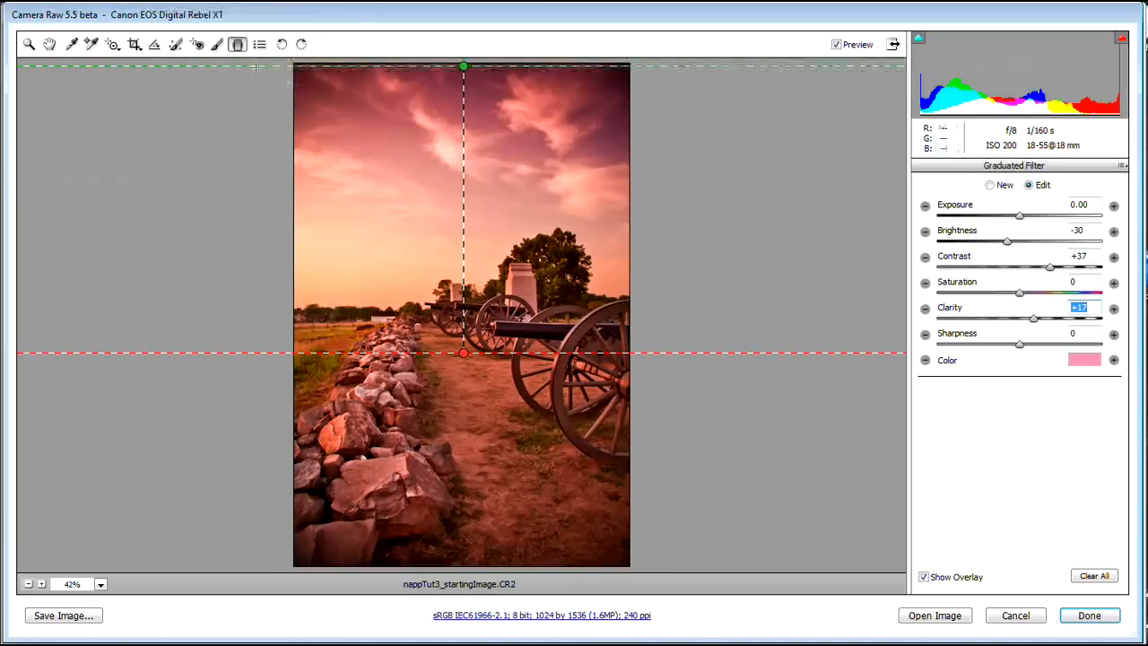
Step: Add a new graduated filter from the photo's lower edge up to the horizon with Brightness +30, Contrast +4, Clarity +3 and color saturation 2
click(991, 186)
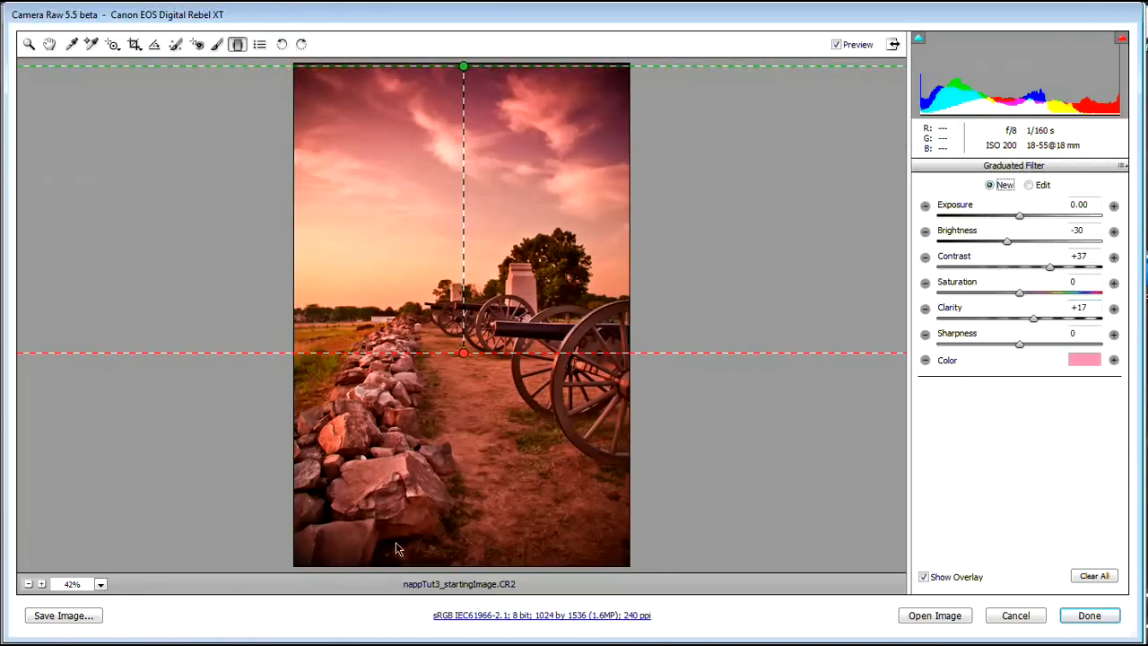
drag(1009, 245, 1023, 267)
click(1030, 321)
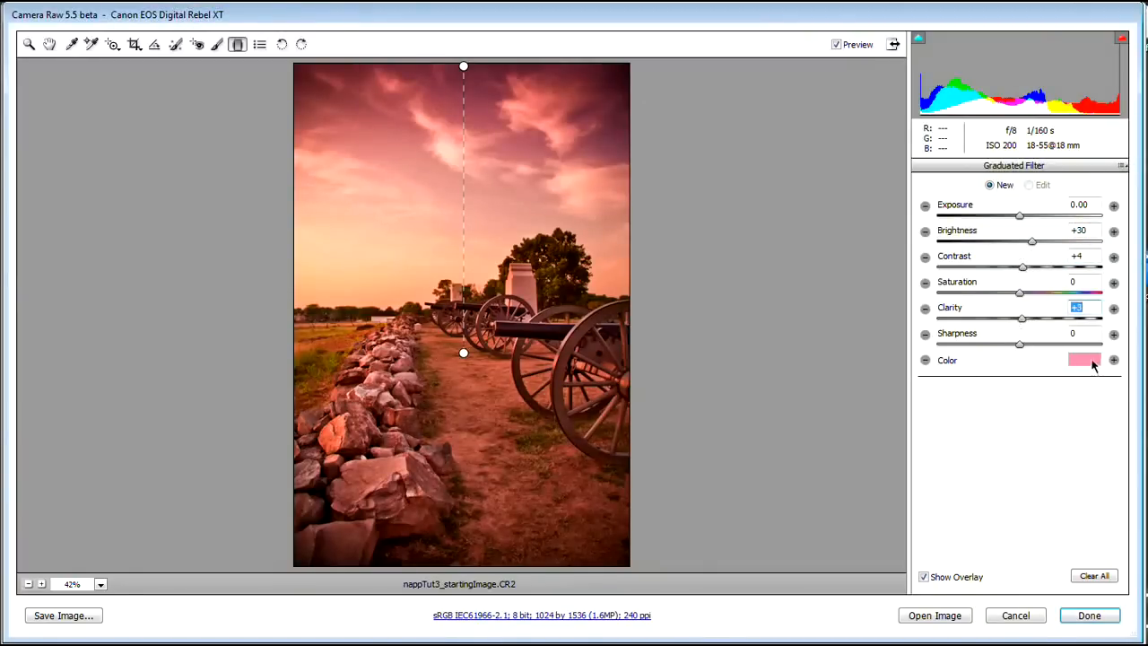
click(1094, 360)
drag(774, 392, 739, 392)
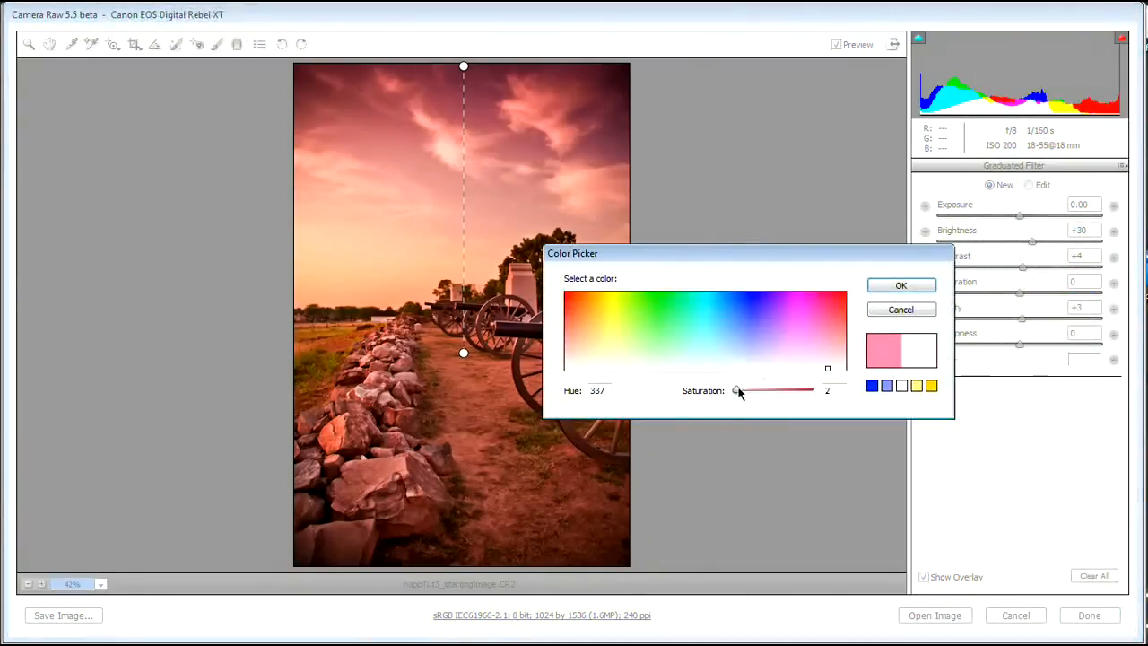
click(892, 287)
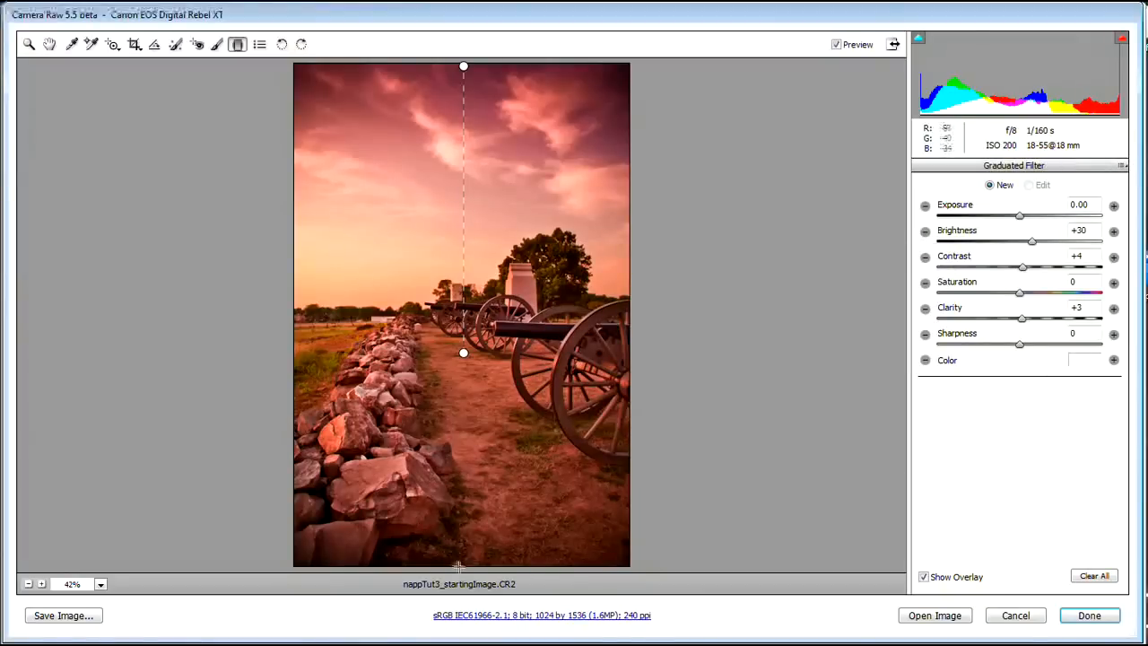
drag(458, 568, 458, 309)
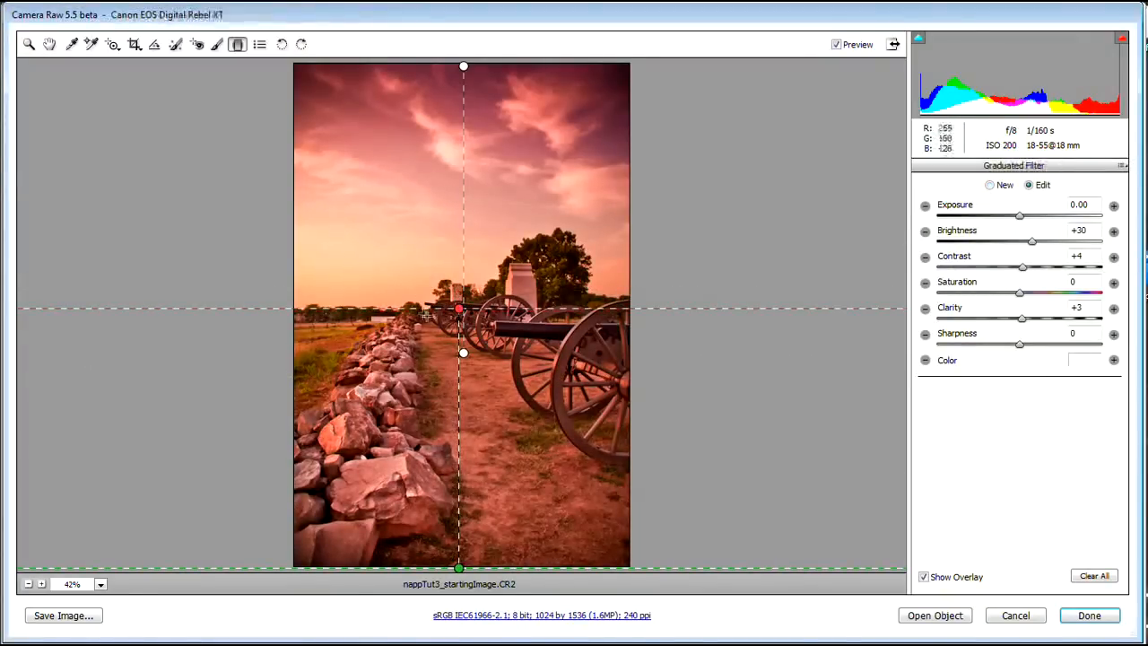
Step: Set the photo's basic Vibrance to +76 and Saturation to -14
click(49, 44)
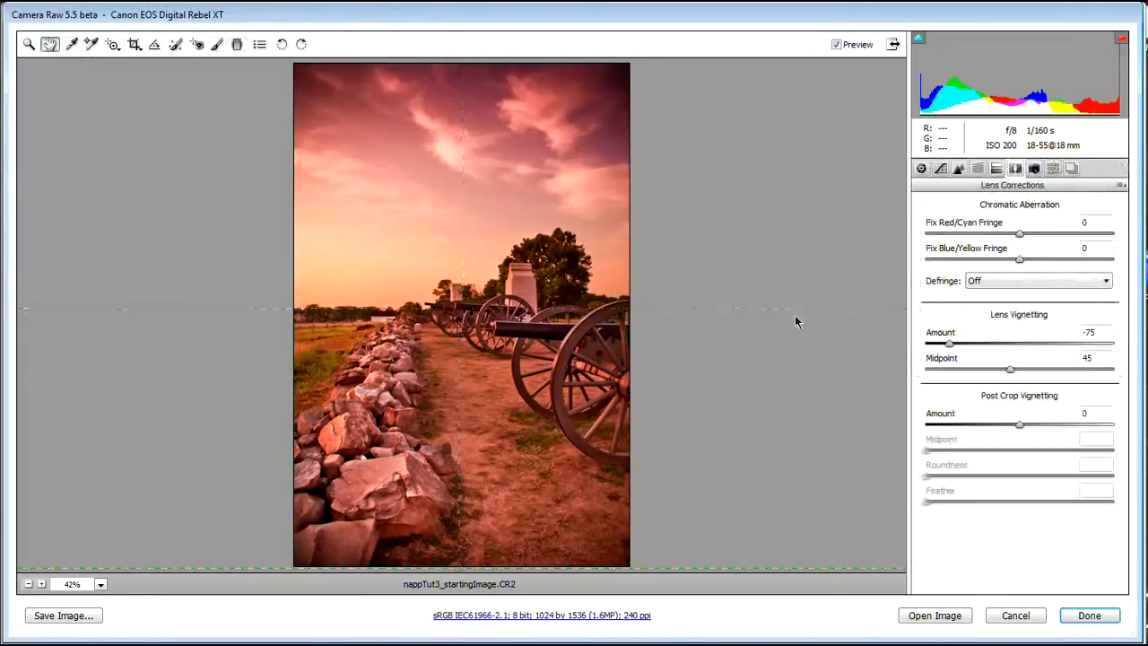
click(921, 169)
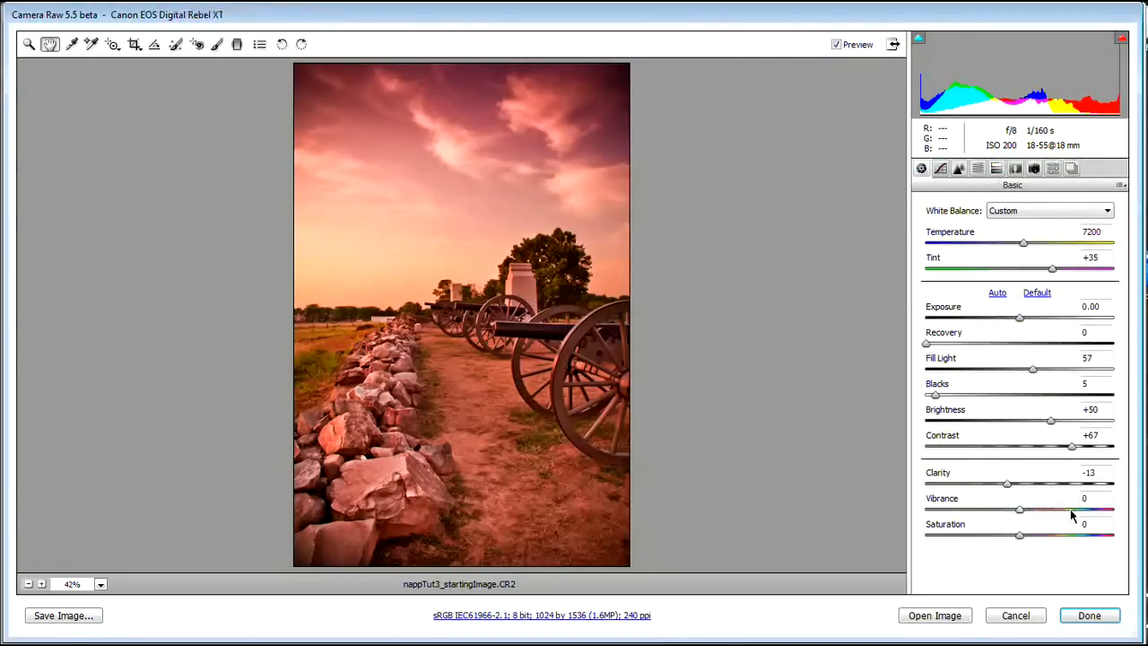
drag(1071, 509, 1095, 510)
drag(1011, 540, 1007, 535)
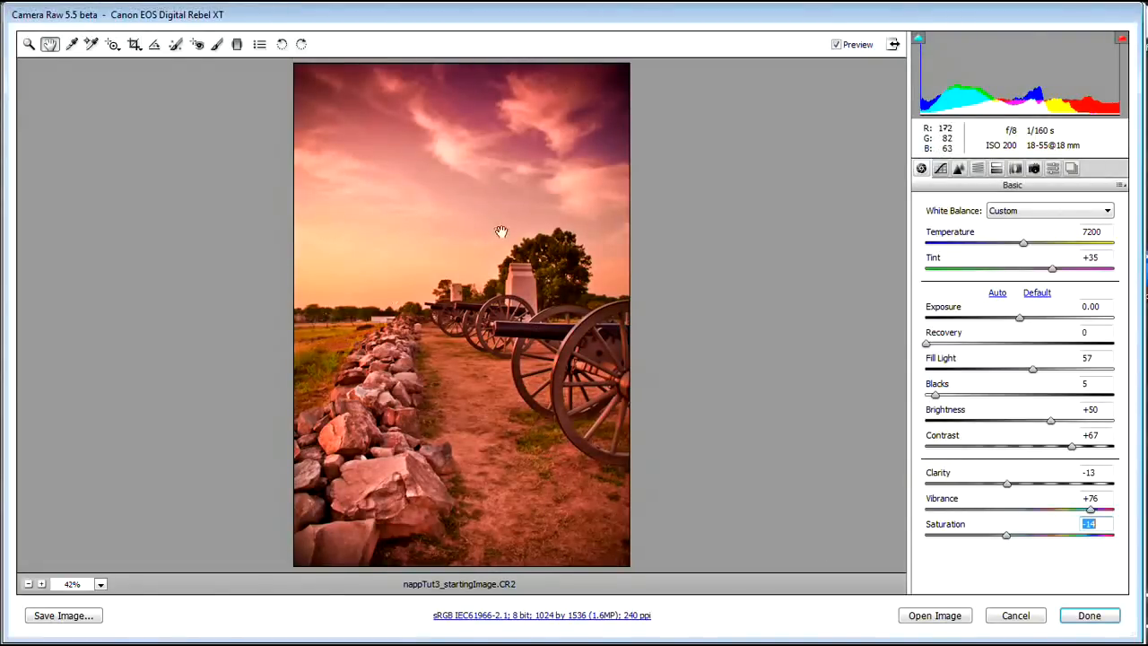
Step: Darken the photo's edges with post crop vignetting at Amount -20
click(1015, 168)
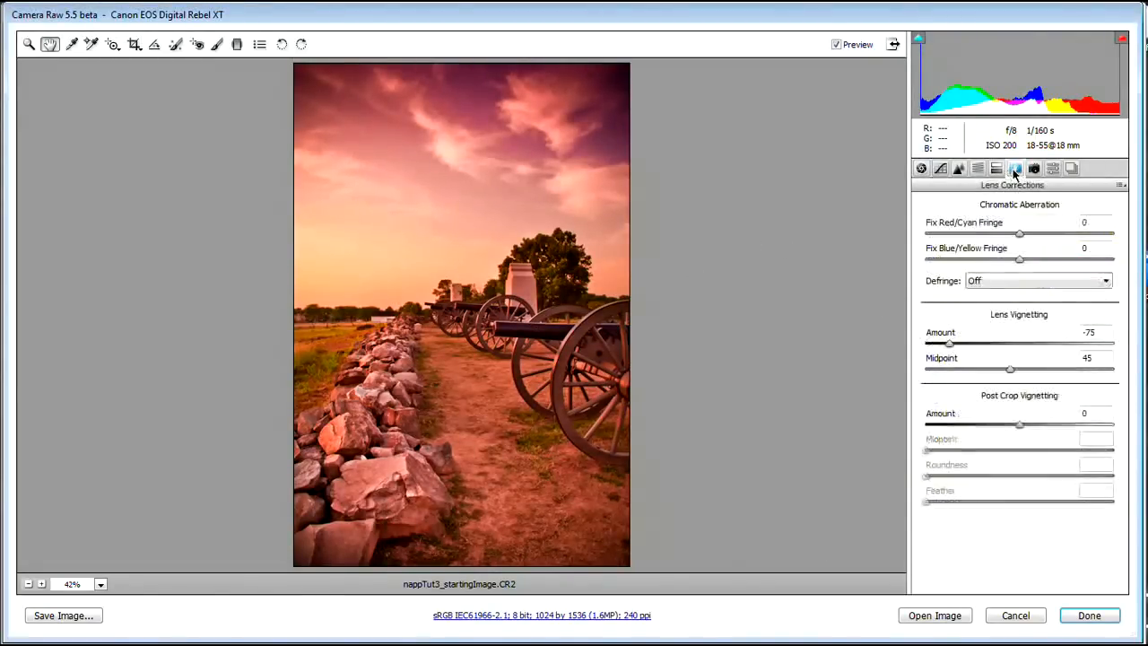
click(1004, 427)
key(Down)
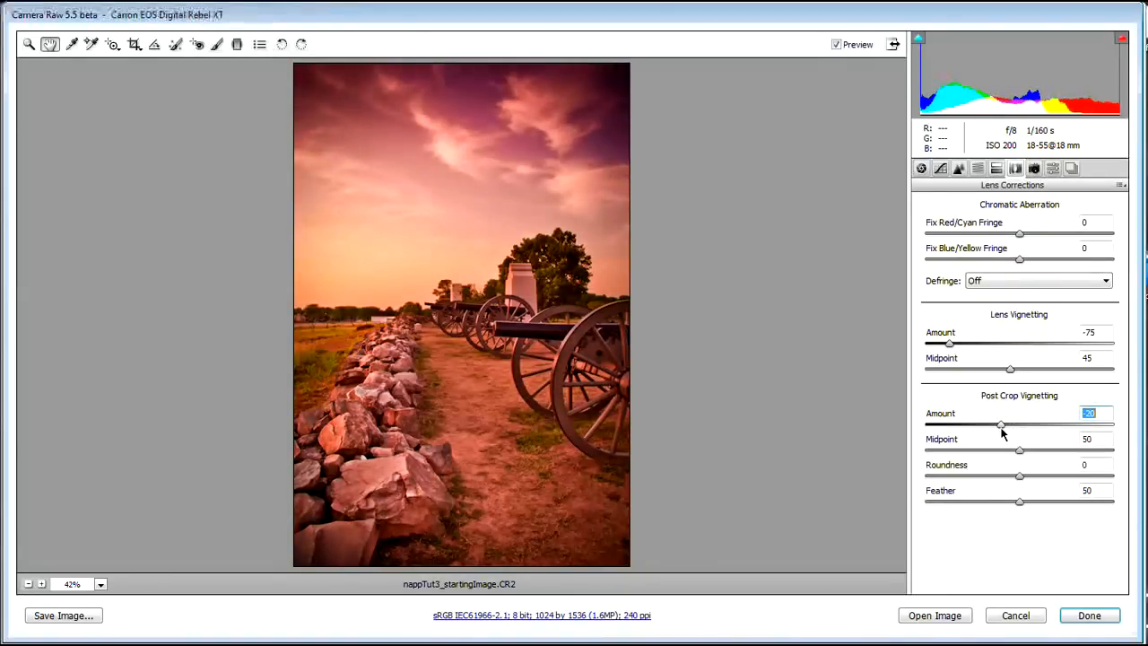
Step: Compare the photo with and without the edits in the preview, and finish the raw adjustments without opening the image
click(1071, 169)
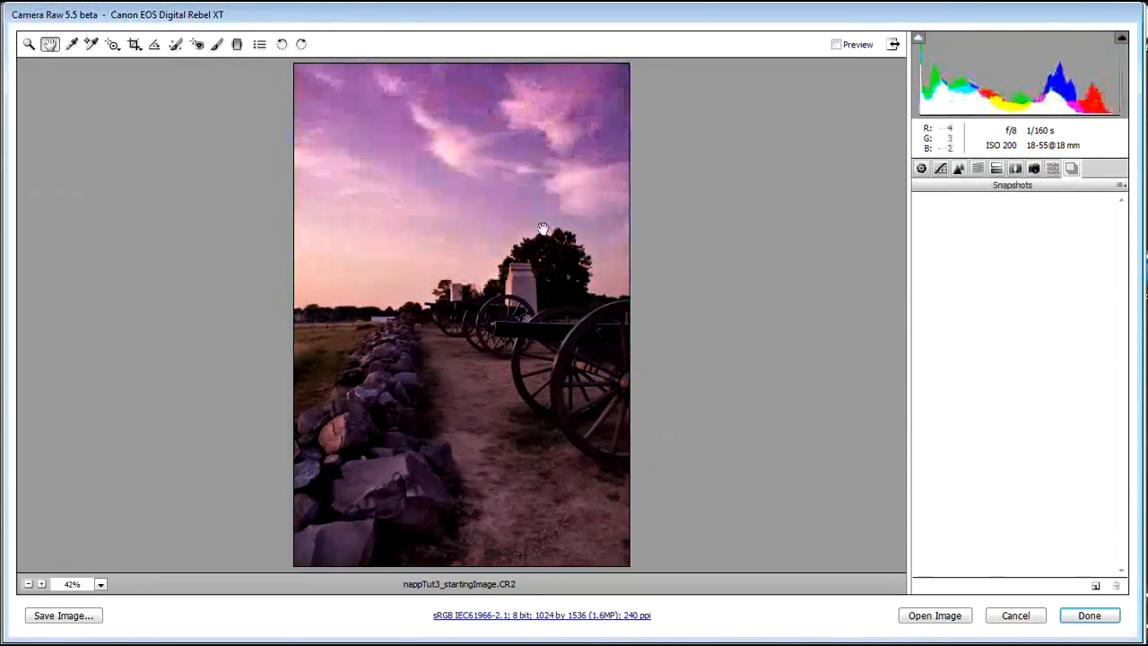
key(p)
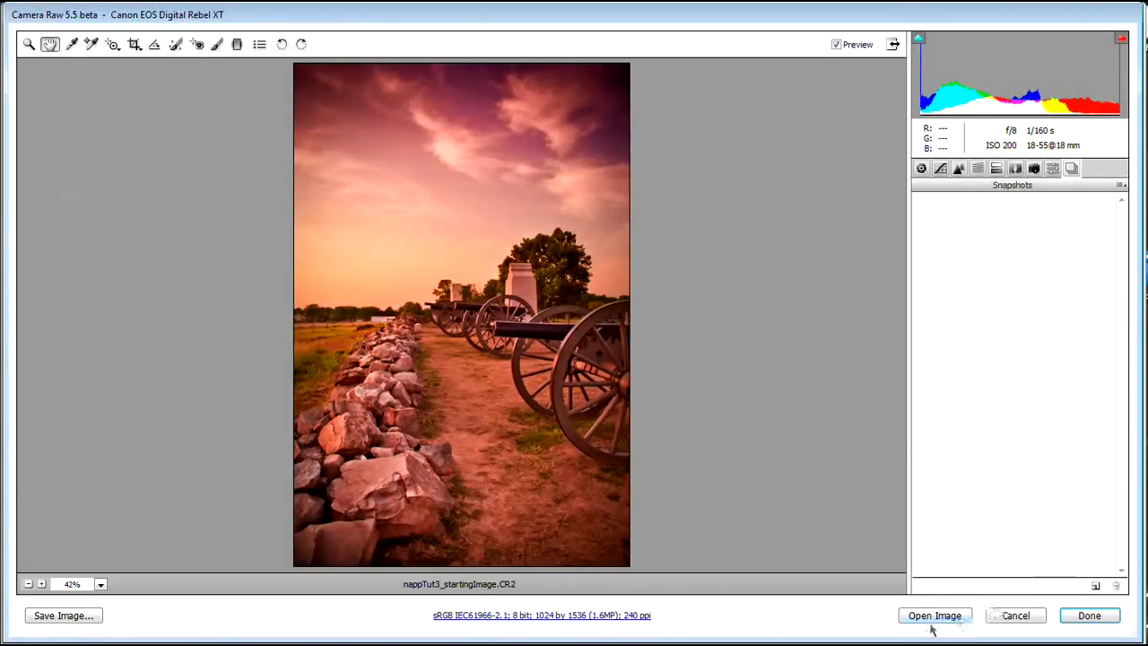
click(1089, 615)
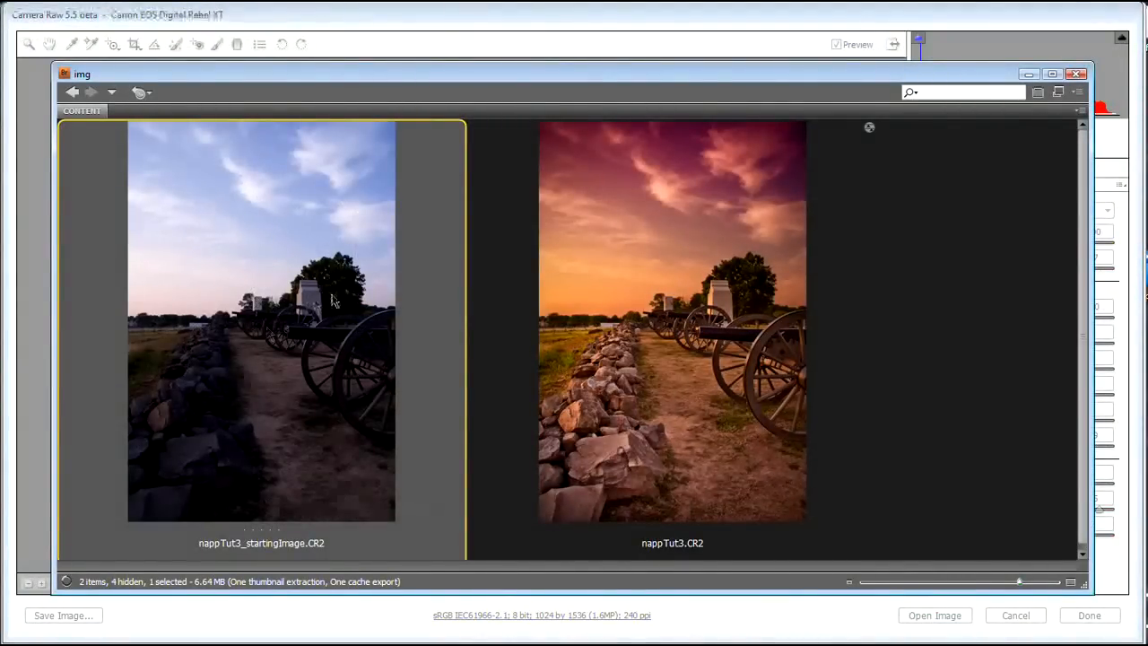
Step: In Bridge, compare the thumbnails of nappTut3_startingImage.CR2 and nappTut3.CR2
click(681, 289)
click(362, 311)
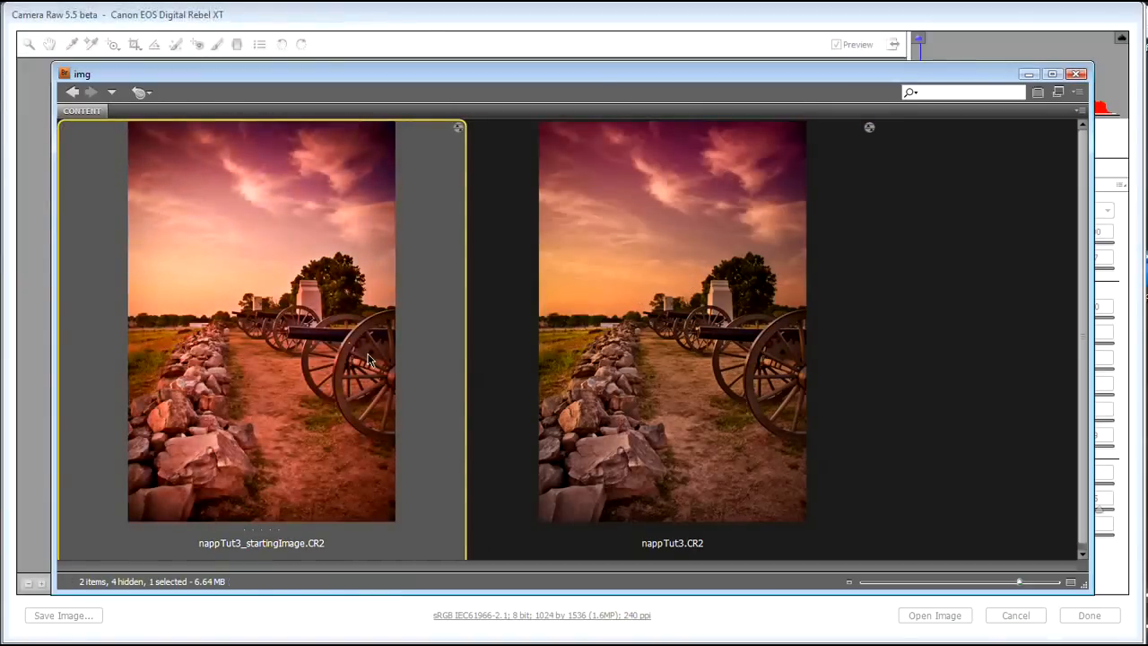